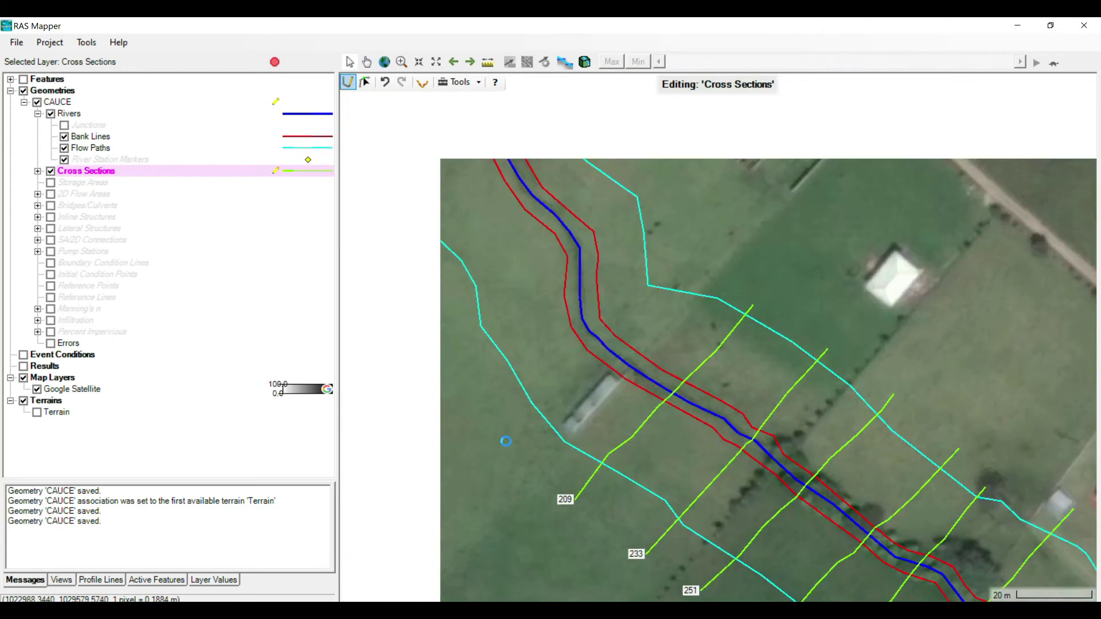
# - Draw a cross section over the river, both banks and both flow paths, just downstream of the 209 section
pyautogui.click(583, 346)
pyautogui.click(569, 360)
pyautogui.click(594, 338)
pyautogui.click(601, 334)
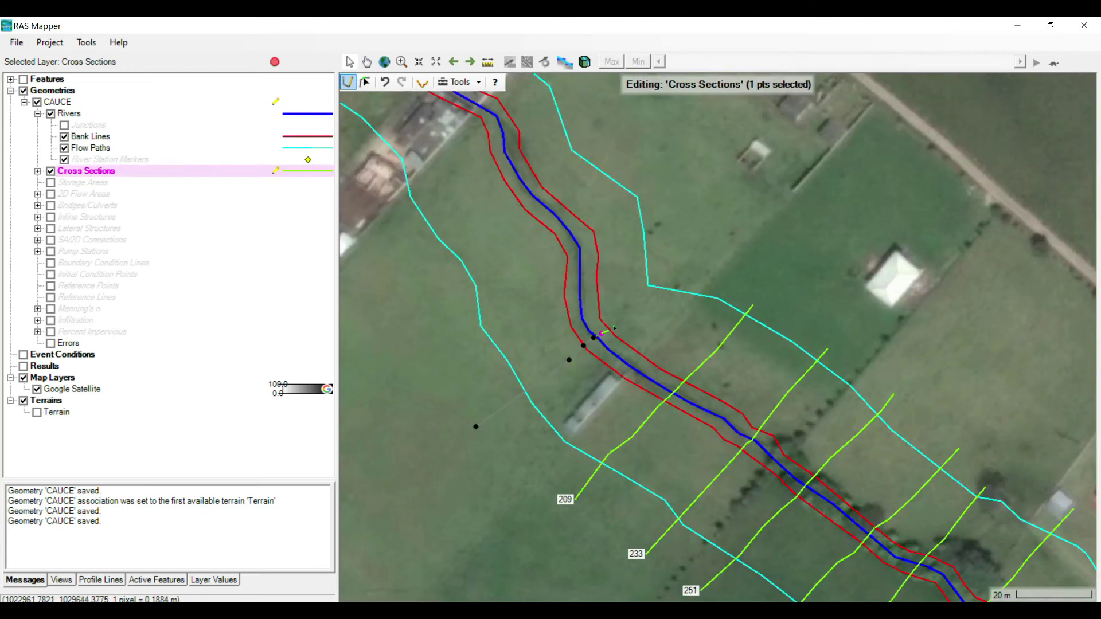
pyautogui.doubleClick(686, 267)
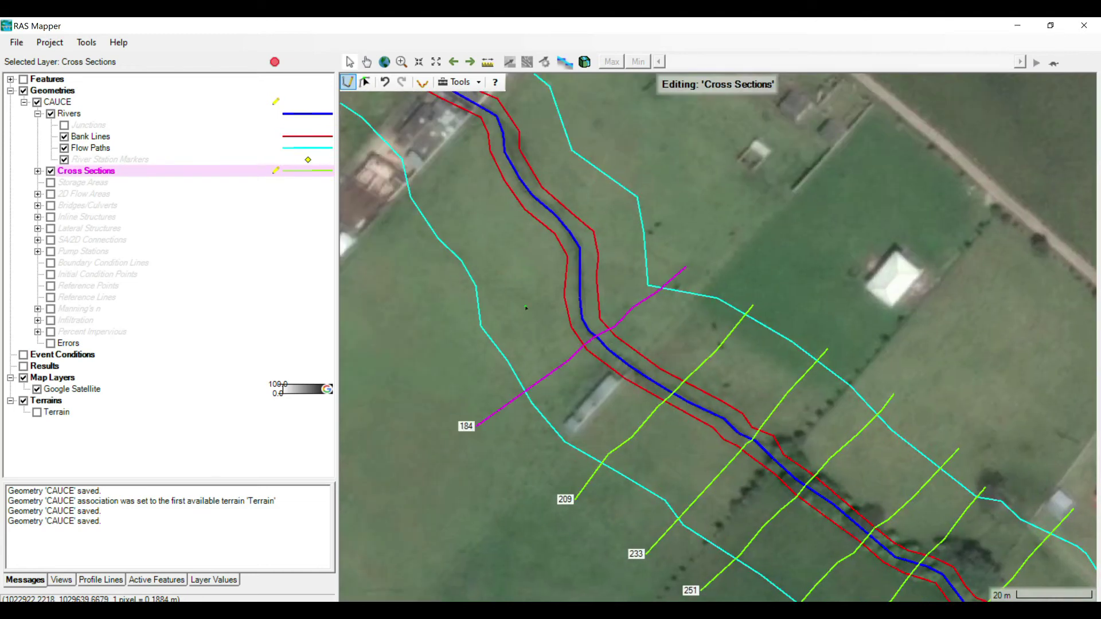
# - Draw the next cross section over the river bend just downstream of the 184 section, spanning both flow paths
pyautogui.click(565, 293)
pyautogui.click(580, 281)
pyautogui.click(587, 275)
pyautogui.click(594, 272)
pyautogui.click(604, 267)
pyautogui.click(639, 250)
pyautogui.click(652, 246)
pyautogui.click(662, 242)
pyautogui.doubleClick(674, 254)
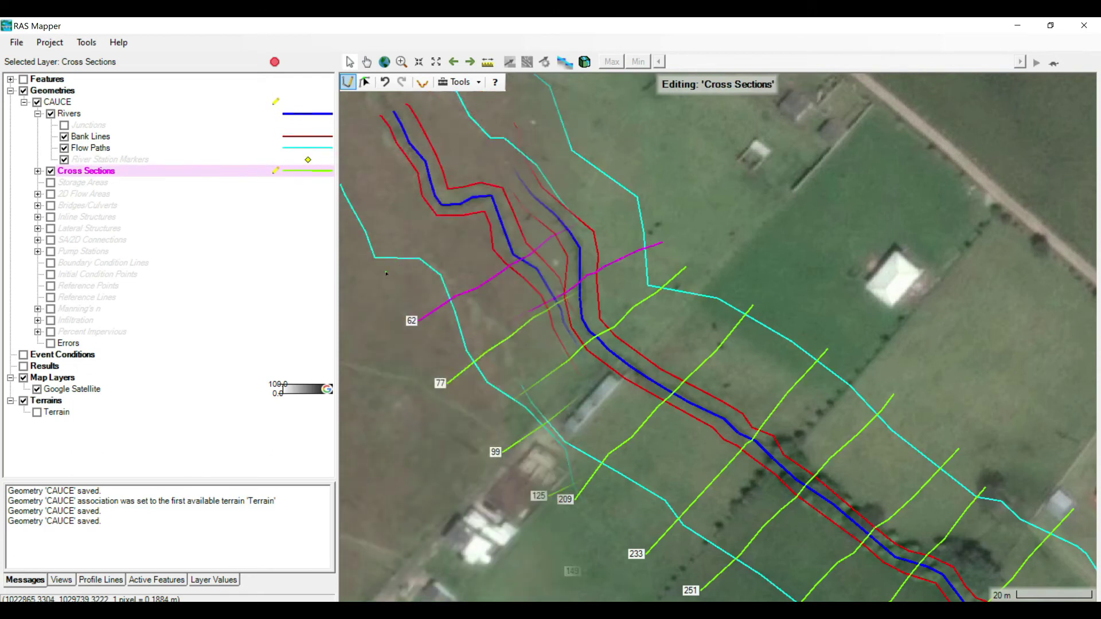
# - Draw a cross section spanning both flow paths just downstream of the 62 section
pyautogui.click(404, 288)
pyautogui.click(455, 261)
pyautogui.click(466, 247)
pyautogui.click(487, 232)
pyautogui.click(500, 223)
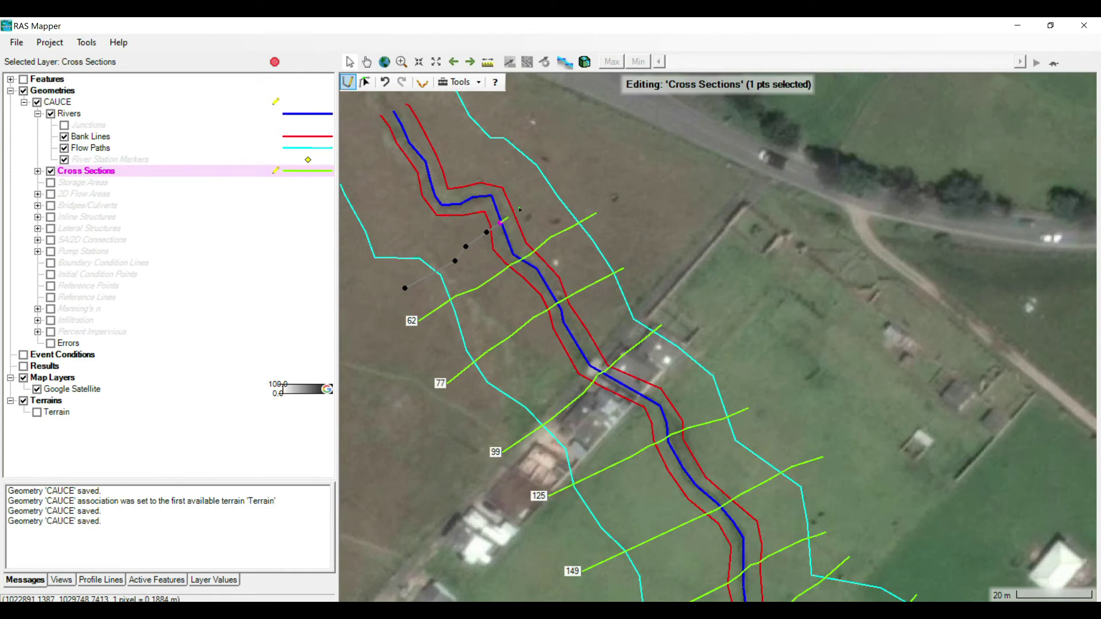
pyautogui.doubleClick(581, 171)
# - Draw a cross section downstream of the 50 section and extend its short end past the far flow path
pyautogui.click(389, 283)
pyautogui.click(421, 255)
pyautogui.click(441, 231)
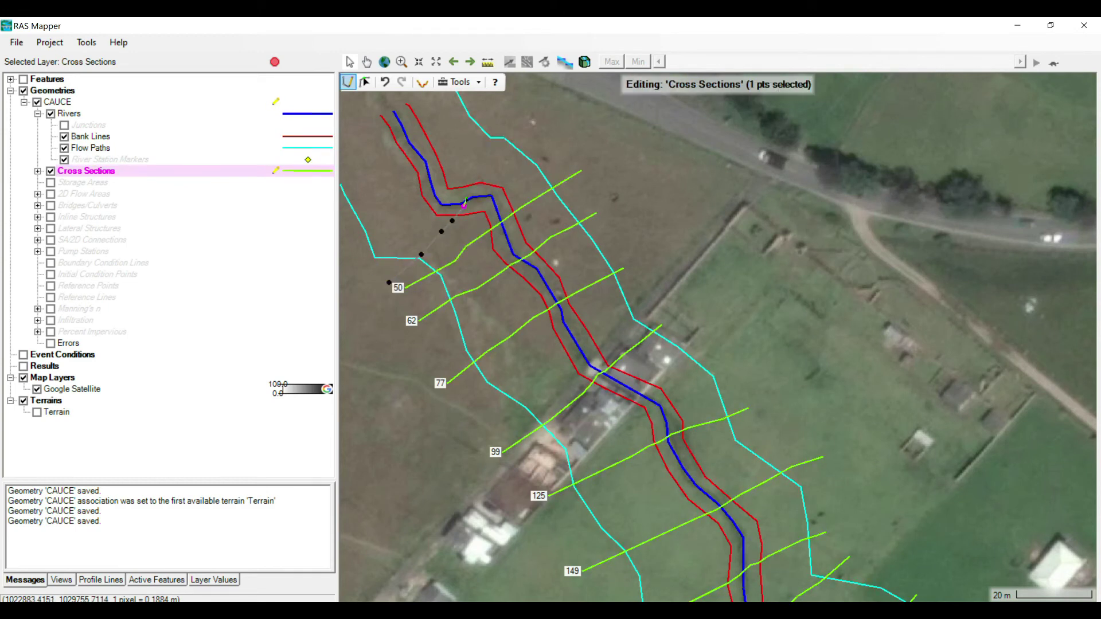
pyautogui.doubleClick(475, 168)
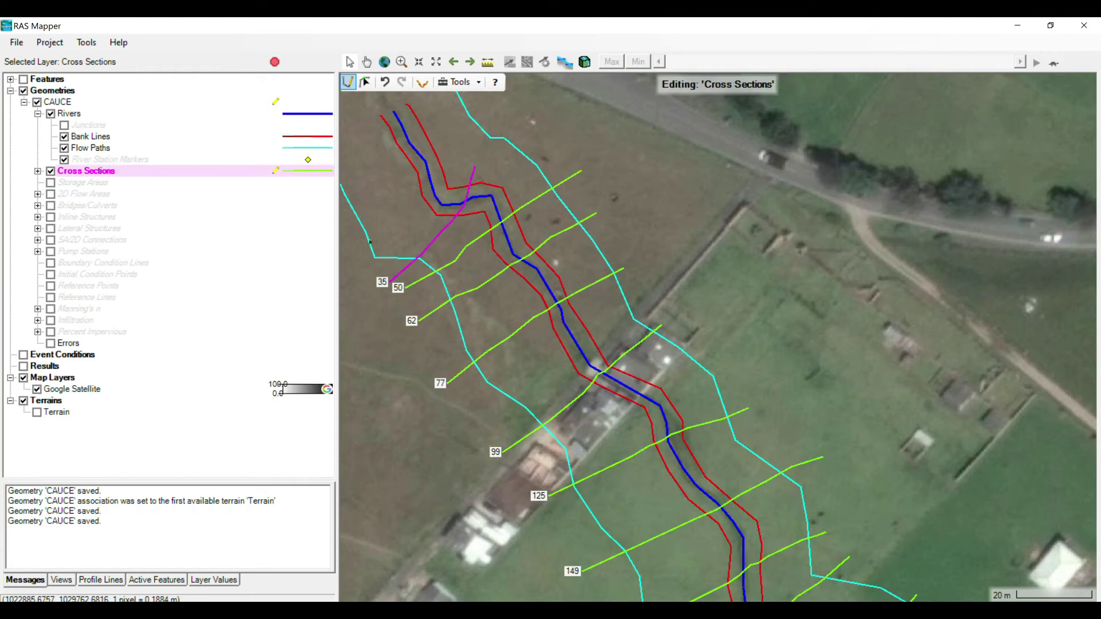
pyautogui.click(465, 200)
pyautogui.moveTo(474, 169); pyautogui.dragTo(504, 151)
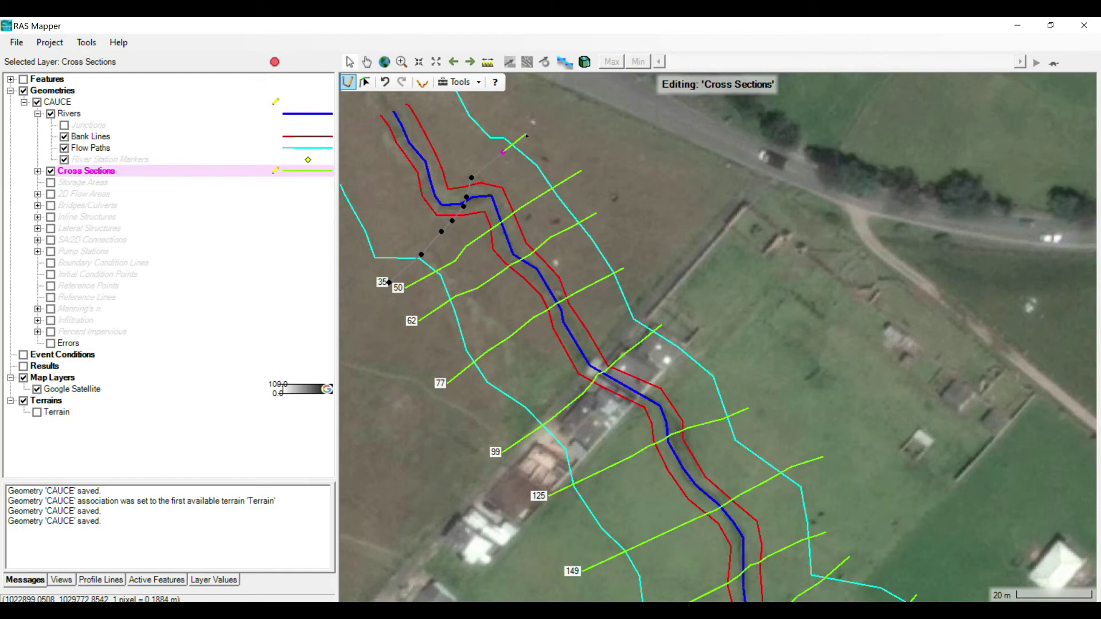
pyautogui.doubleClick(550, 133)
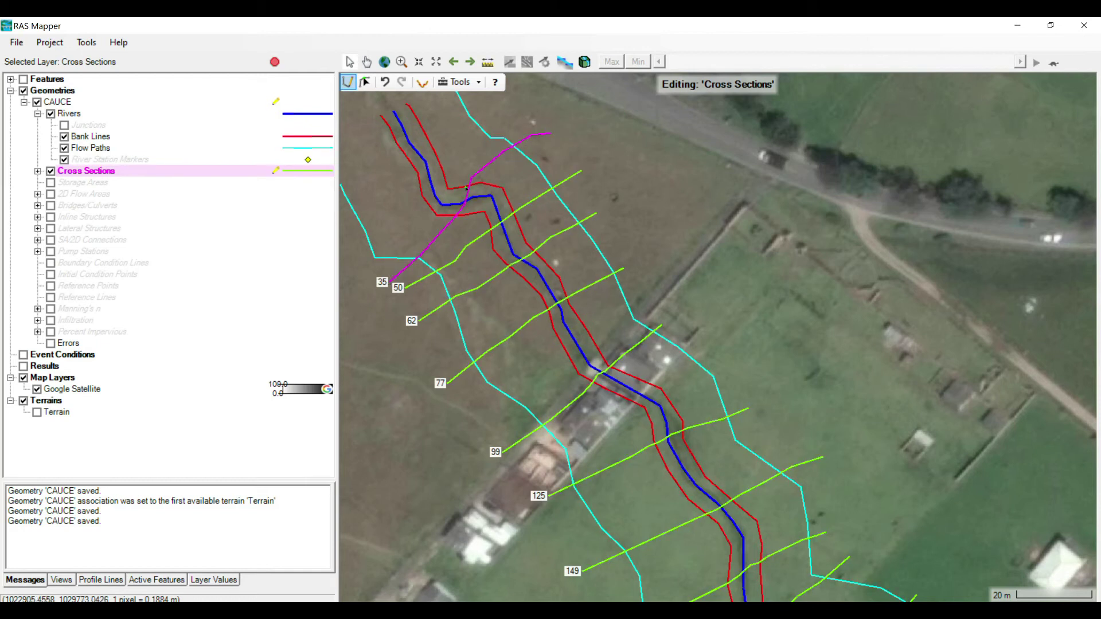
# - Complete the remaining cross sections down to the river's downstream end
pyautogui.moveTo(352, 231)
pyautogui.mouseDown()
pyautogui.moveTo(453, 156)
pyautogui.moveTo(528, 331)
pyautogui.moveTo(511, 327)
pyautogui.moveTo(598, 316)
pyautogui.mouseUp()
pyautogui.press('Escape')
pyautogui.click(440, 290)
pyautogui.click(524, 248)
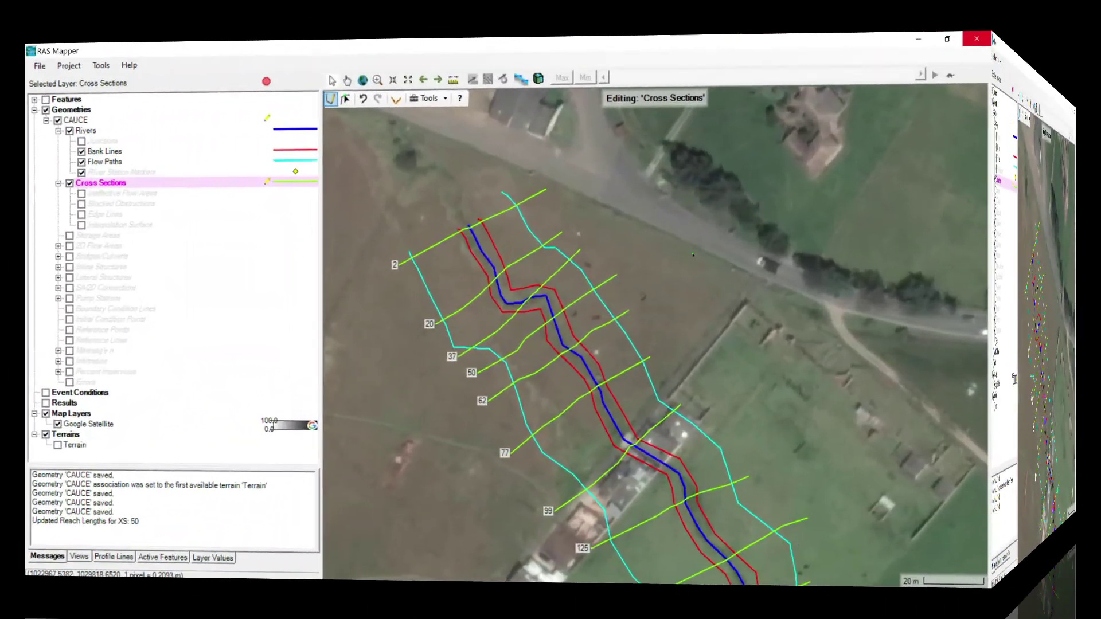
pyautogui.scroll(-1, 717, 318)
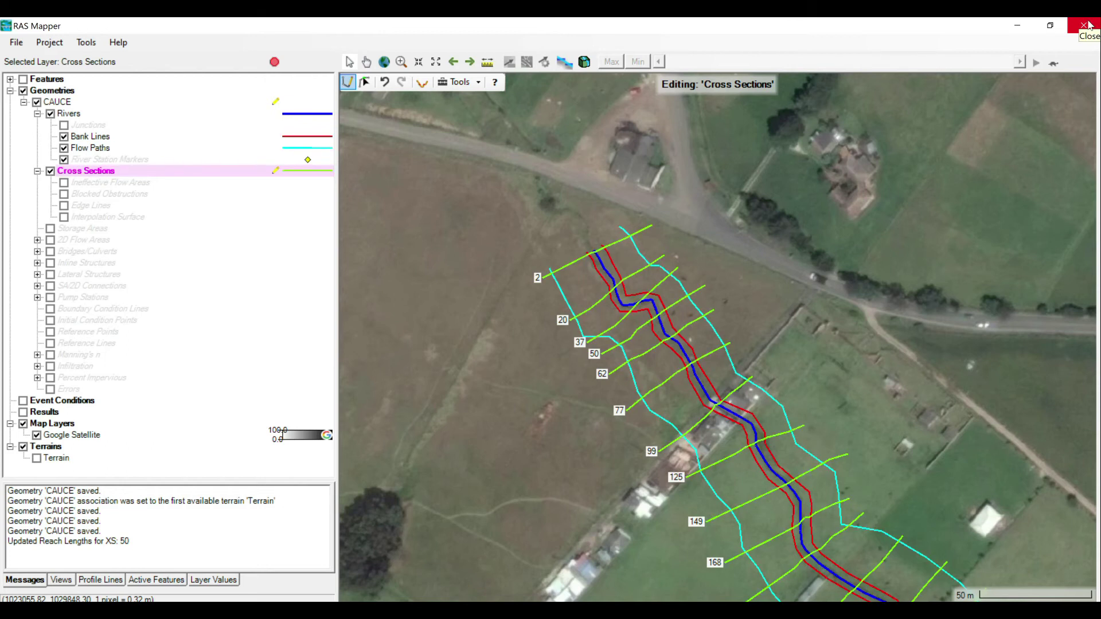
# - Stop editing the Cross Sections layer with its edits saved, and save the RAS Mapper project
pyautogui.click(16, 42)
pyautogui.click(494, 285)
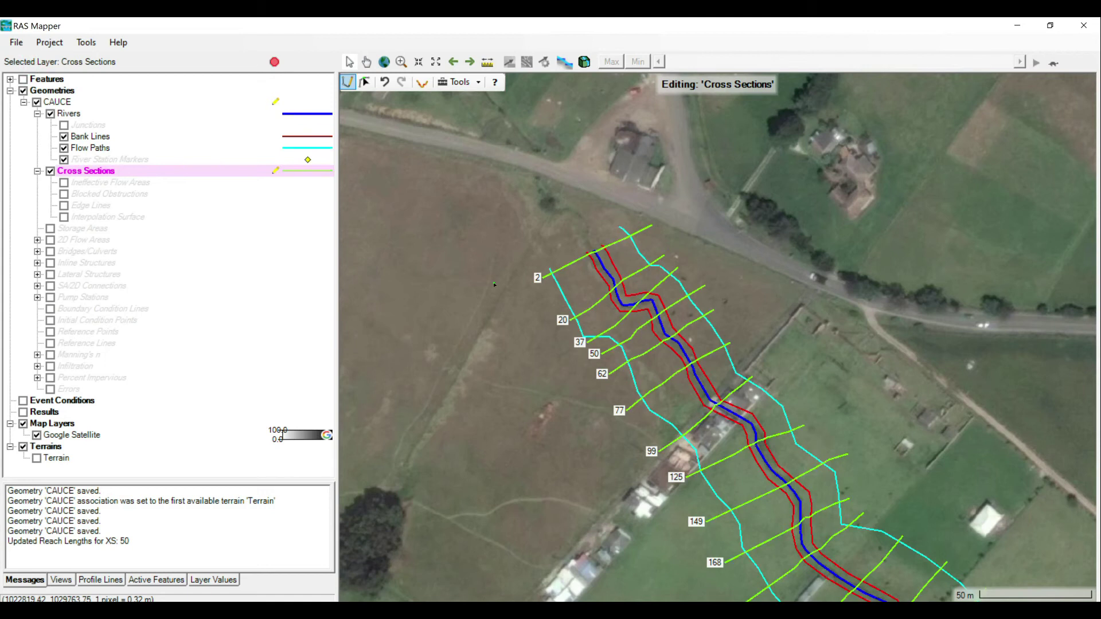
pyautogui.rightClick(131, 172)
pyautogui.click(147, 217)
pyautogui.click(491, 365)
pyautogui.click(16, 42)
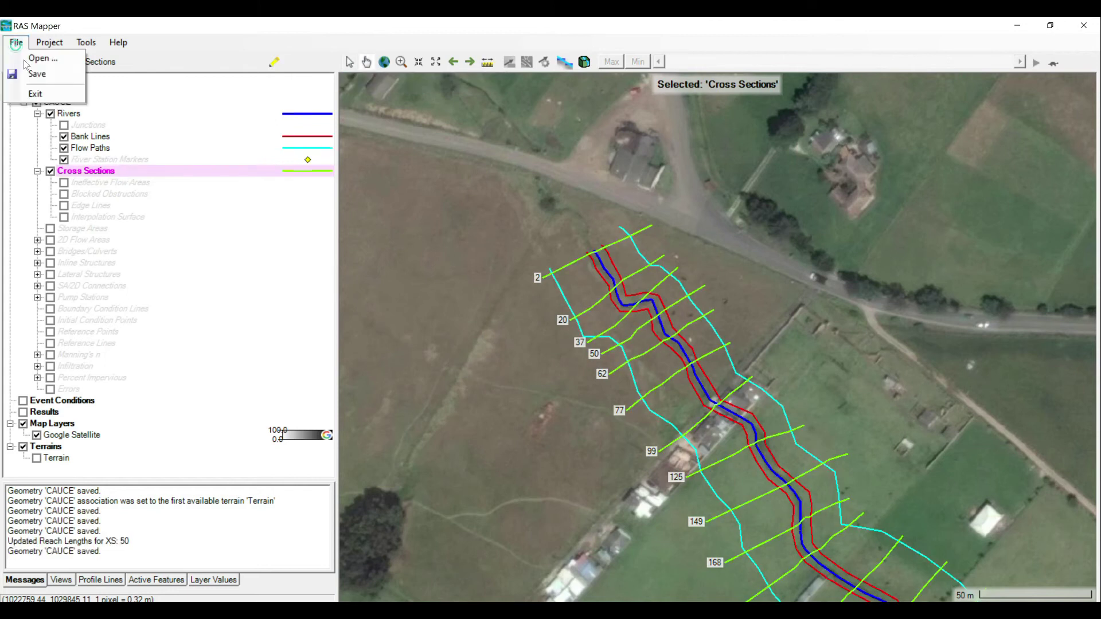
pyautogui.click(36, 73)
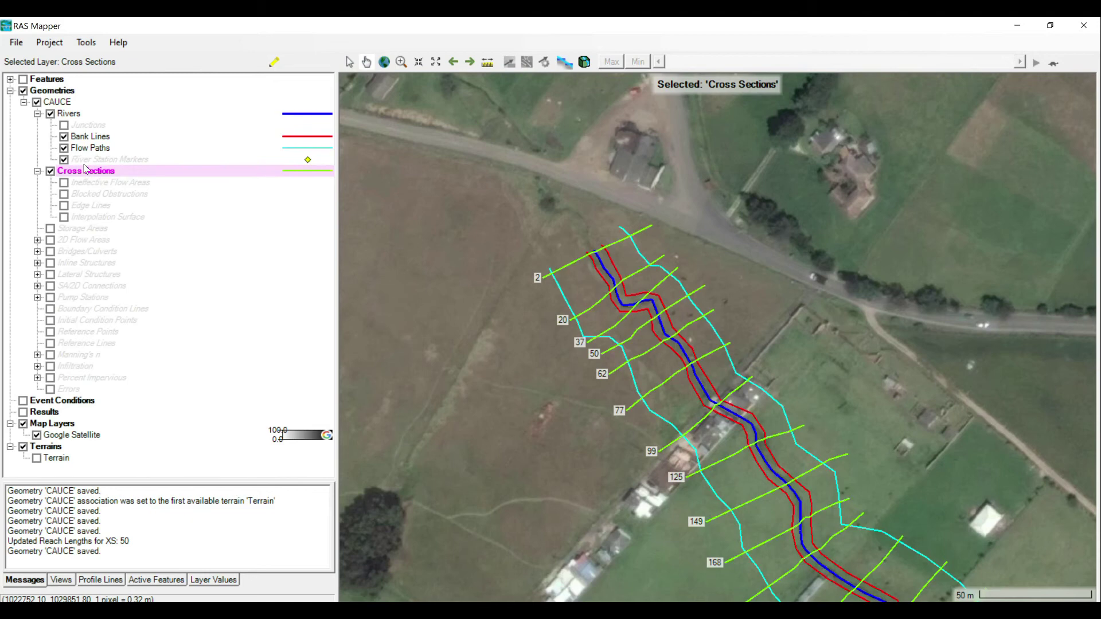
# - Close RAS Mapper and open the CAUCE geometry in the maximised Geometric Data editor of HEC-RAS
pyautogui.click(1083, 25)
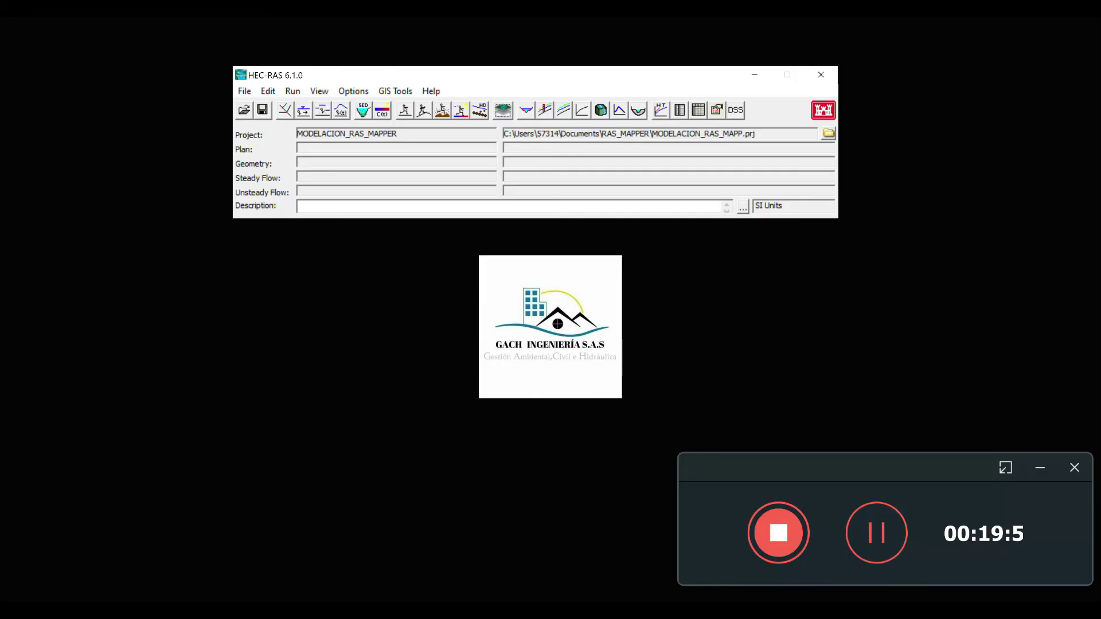
pyautogui.click(281, 113)
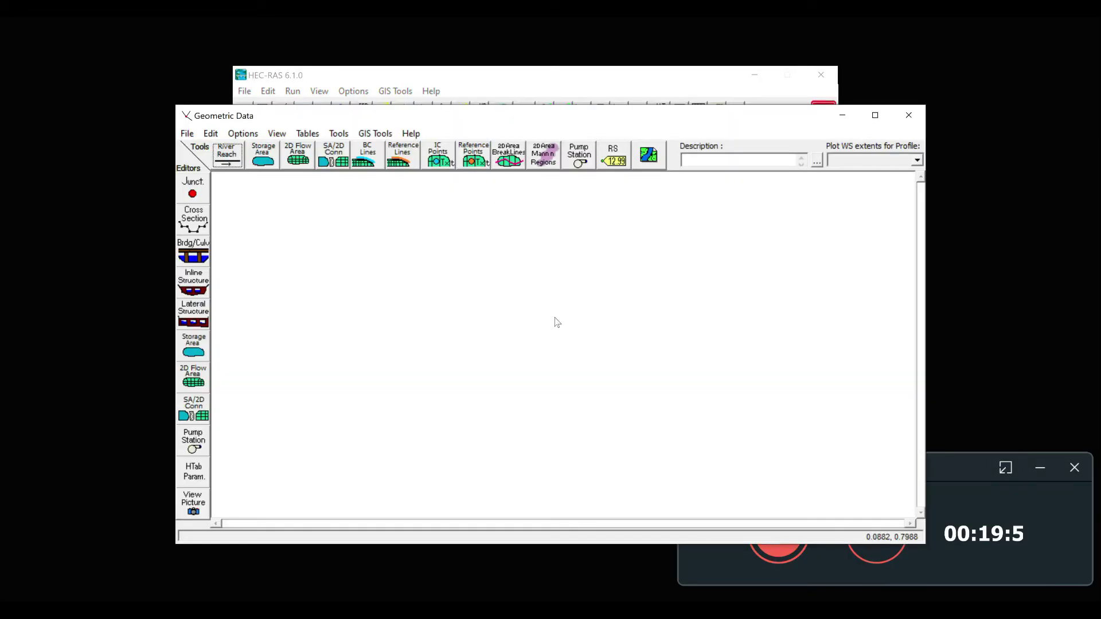
pyautogui.click(876, 115)
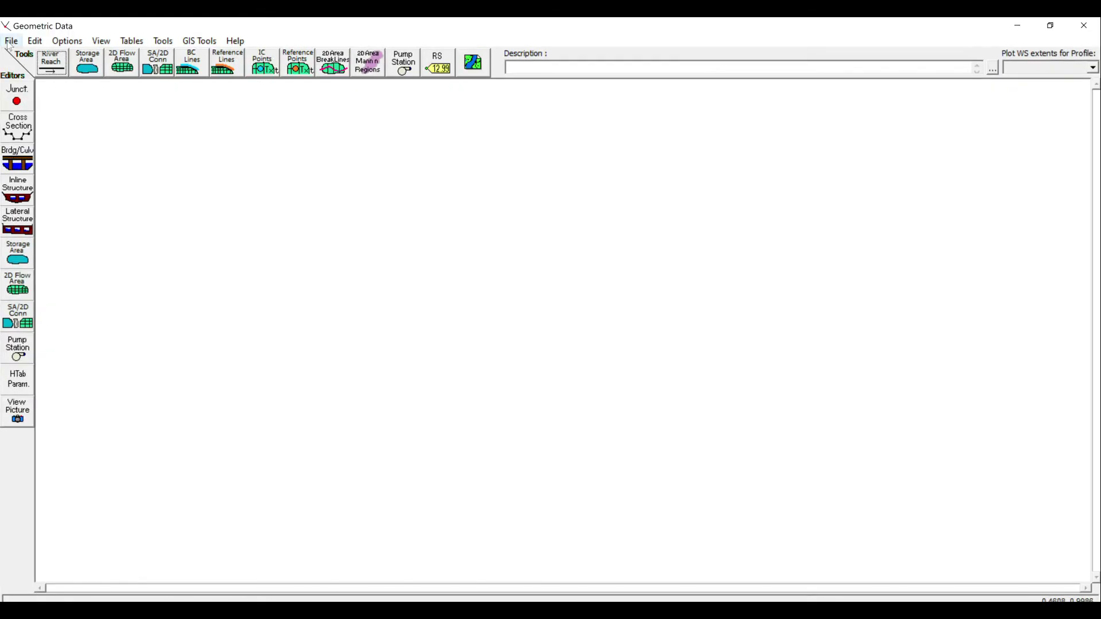
pyautogui.click(11, 41)
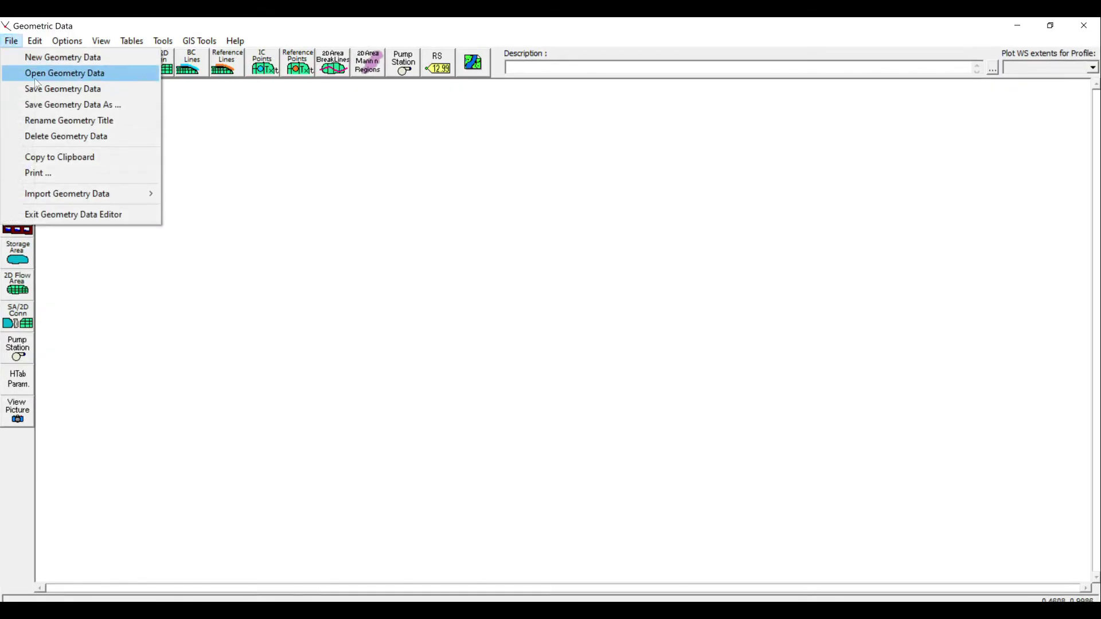
pyautogui.click(30, 73)
pyautogui.doubleClick(237, 308)
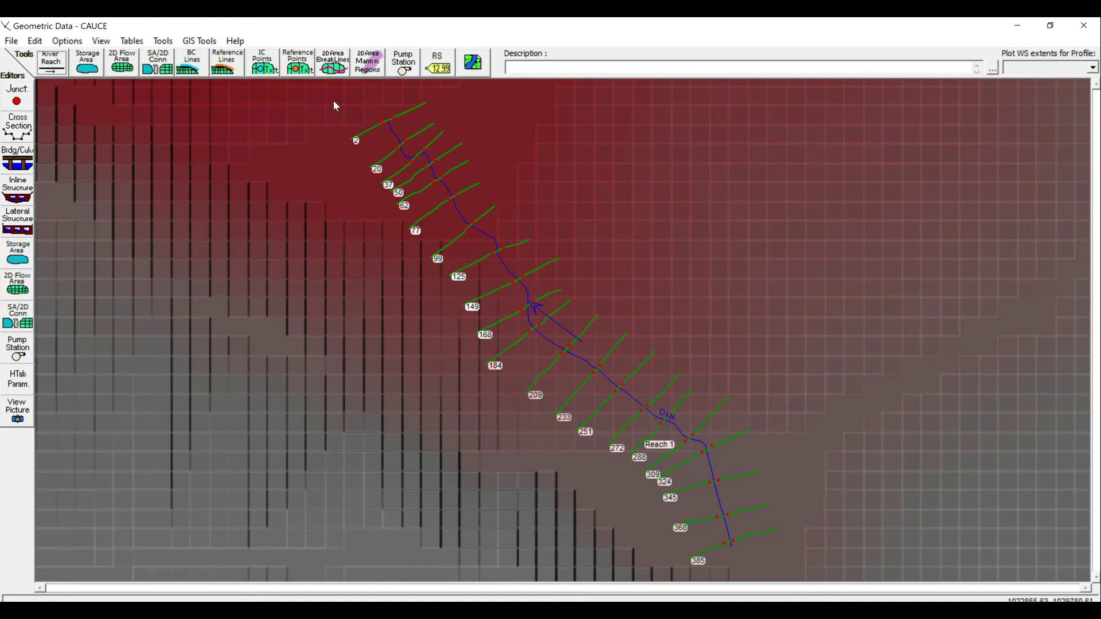
# - Set Manning's n #1 to 0.03 for all river stations of Reach 1
pyautogui.click(131, 41)
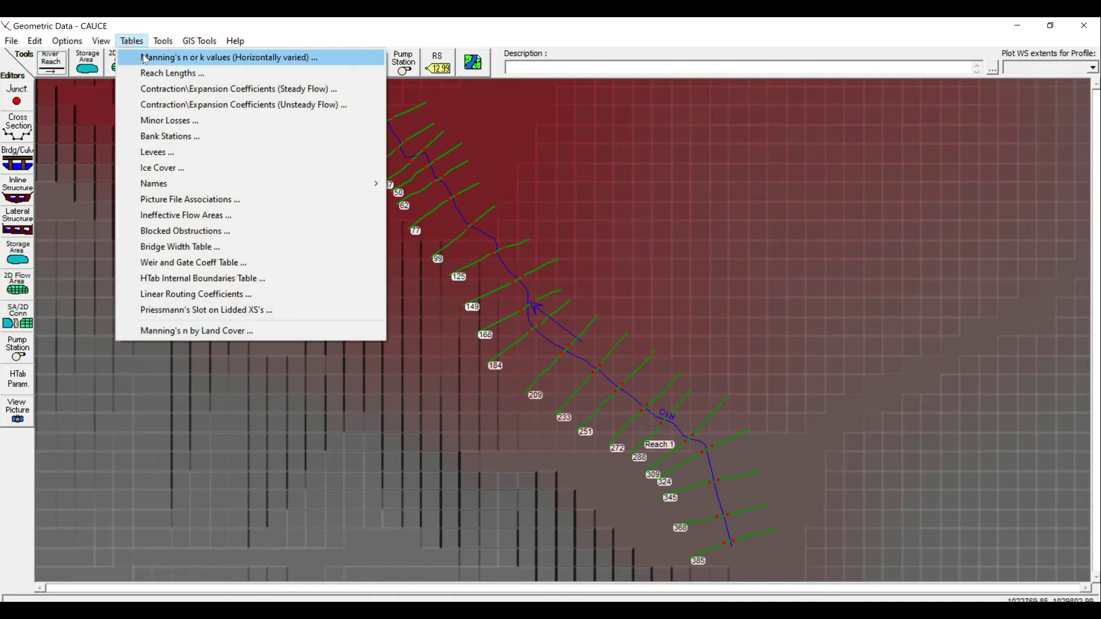
pyautogui.click(145, 58)
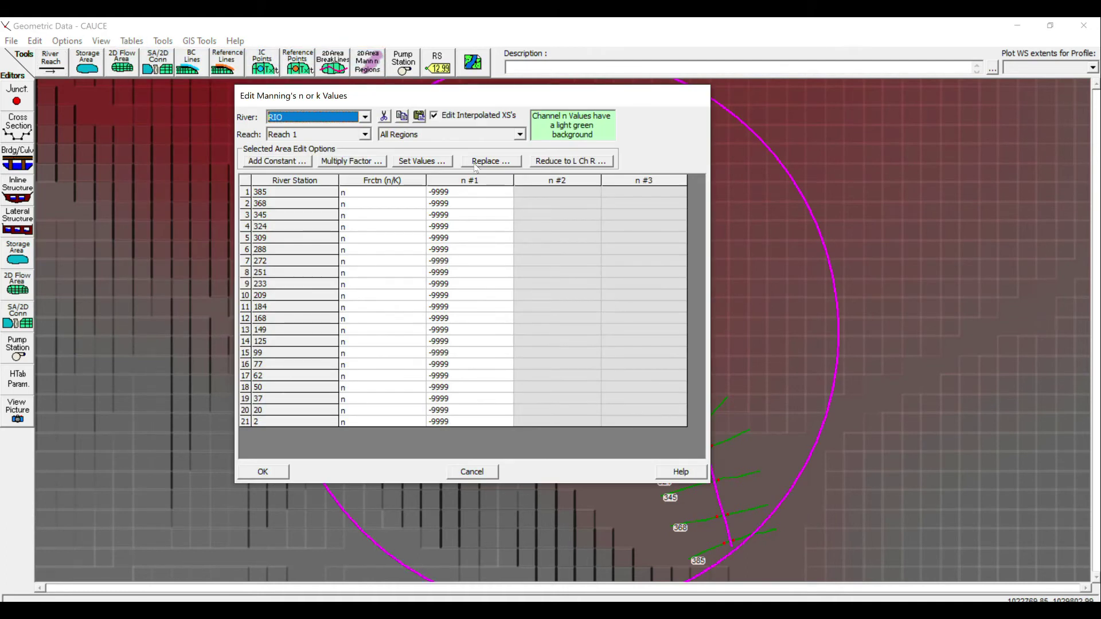
pyautogui.click(443, 180)
pyautogui.click(426, 161)
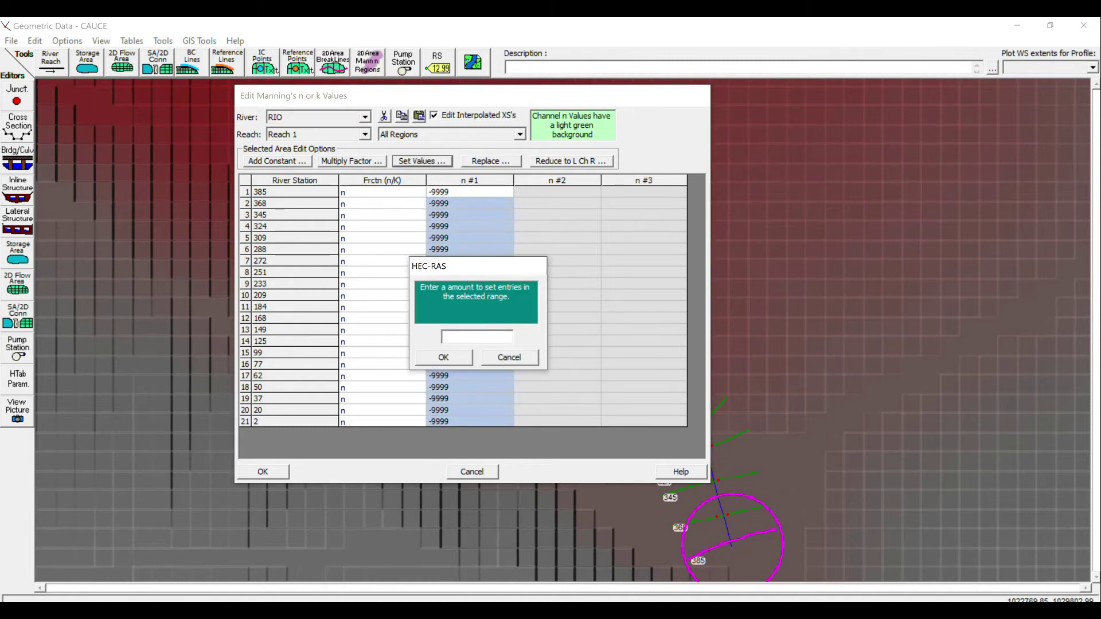
pyautogui.write('0.03')
pyautogui.click(433, 353)
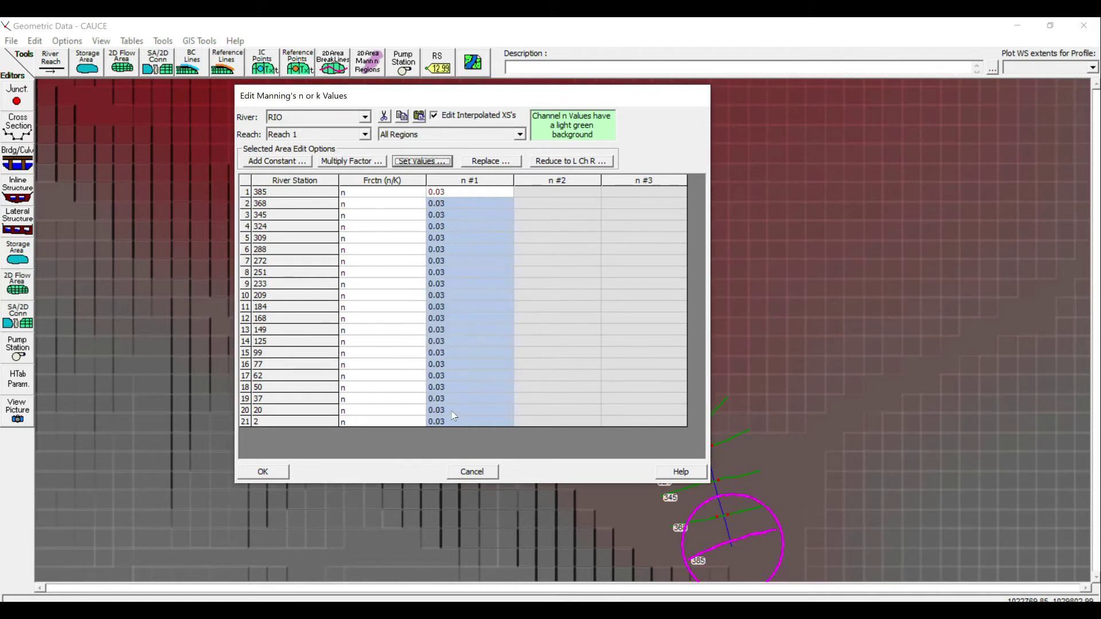
# - Reduce the Manning's n table to left overbank, channel and right overbank values for all river stations
pyautogui.click(554, 181)
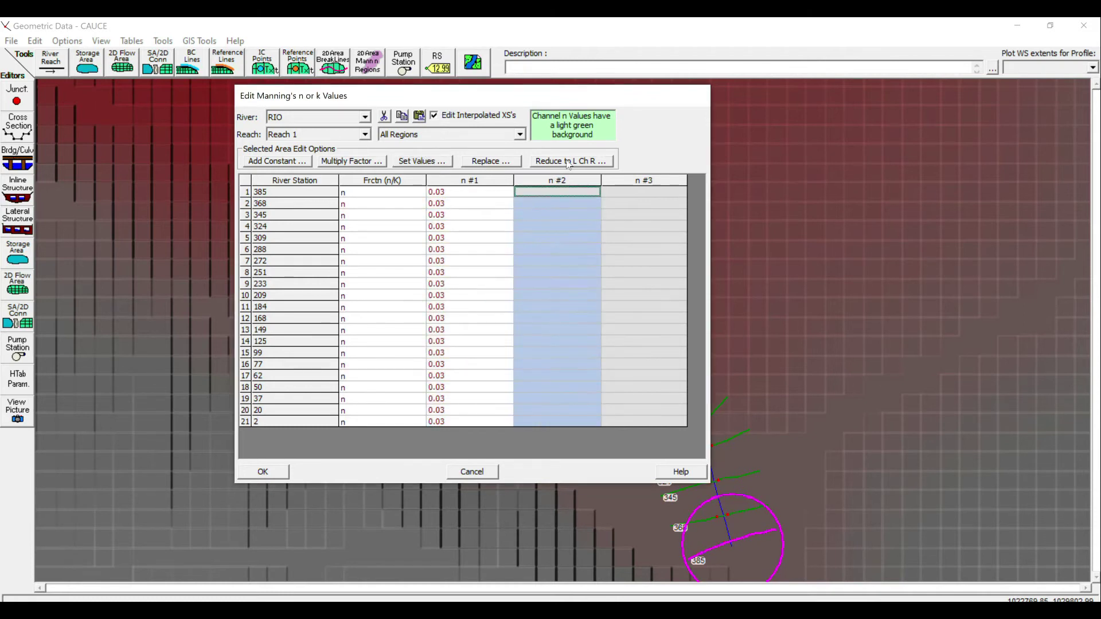
pyautogui.click(568, 163)
pyautogui.click(594, 364)
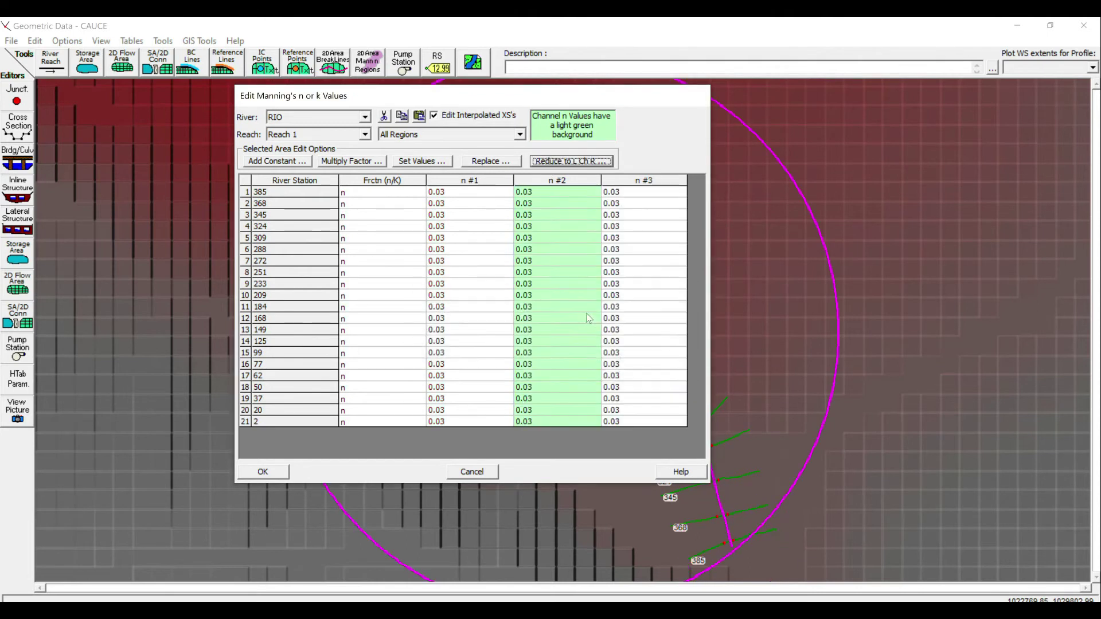
# - Set the channel Manning's n to 0.04 for all river stations and save the geometry data
pyautogui.click(575, 193)
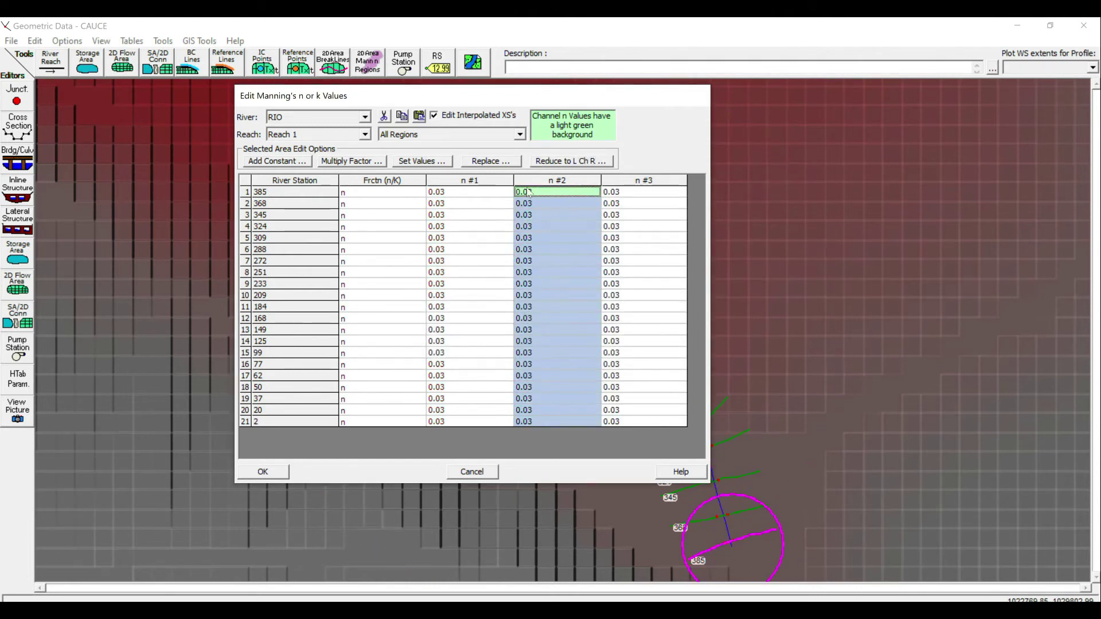
pyautogui.click(437, 161)
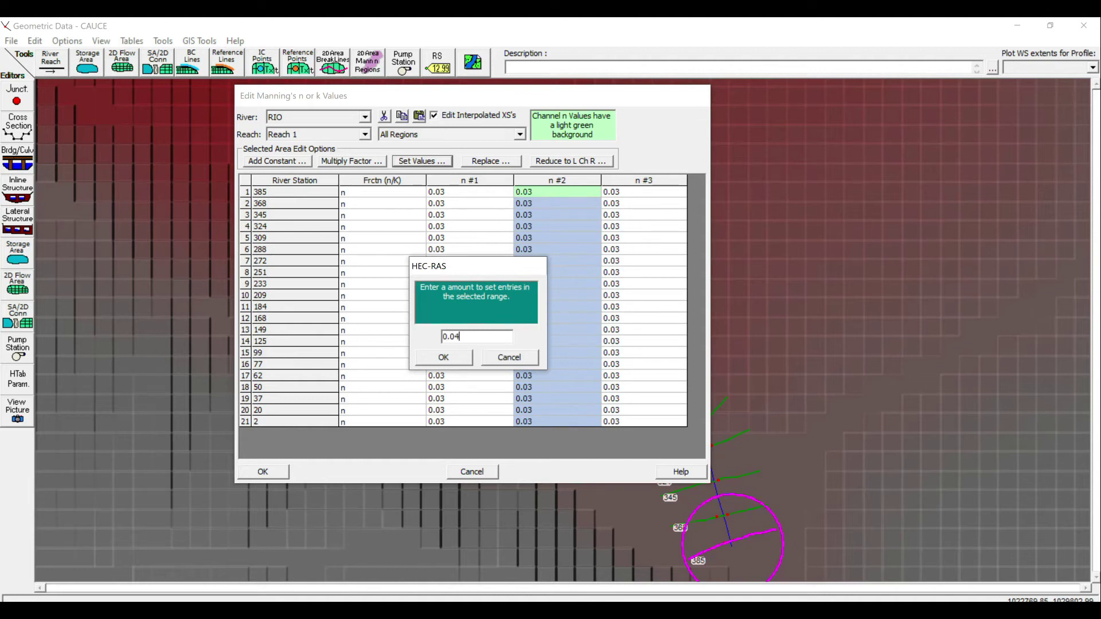
pyautogui.click(464, 356)
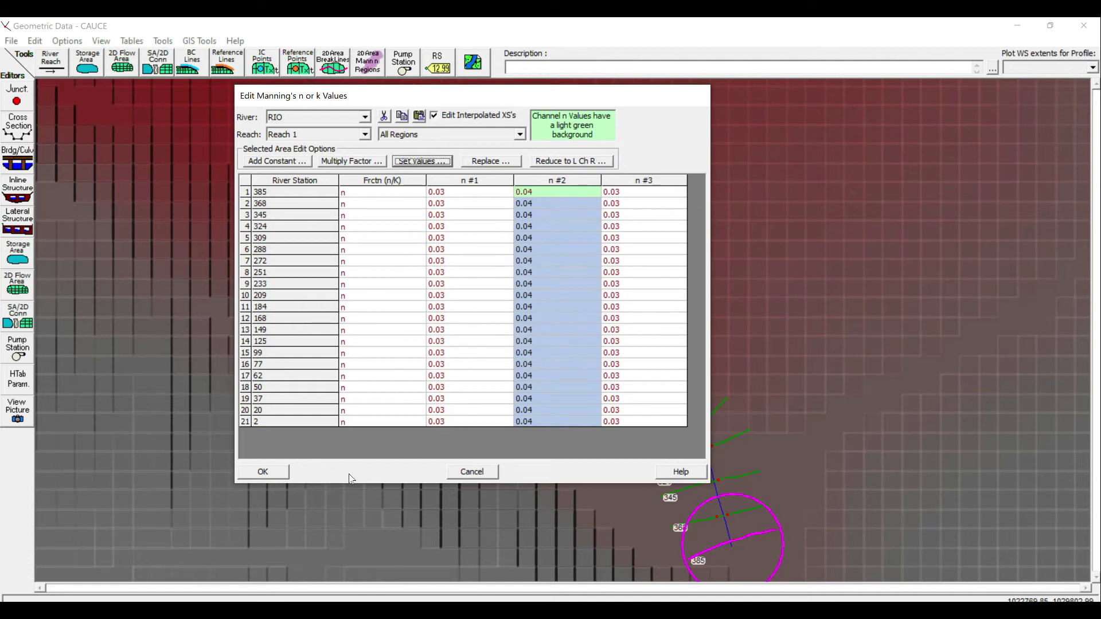
pyautogui.click(265, 476)
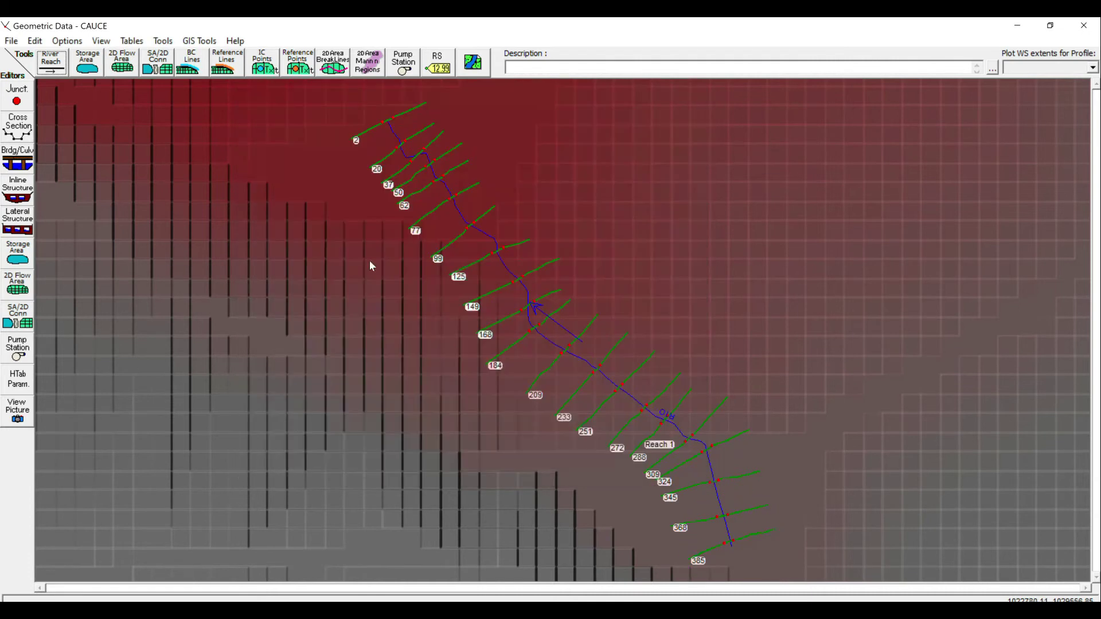
pyautogui.click(11, 41)
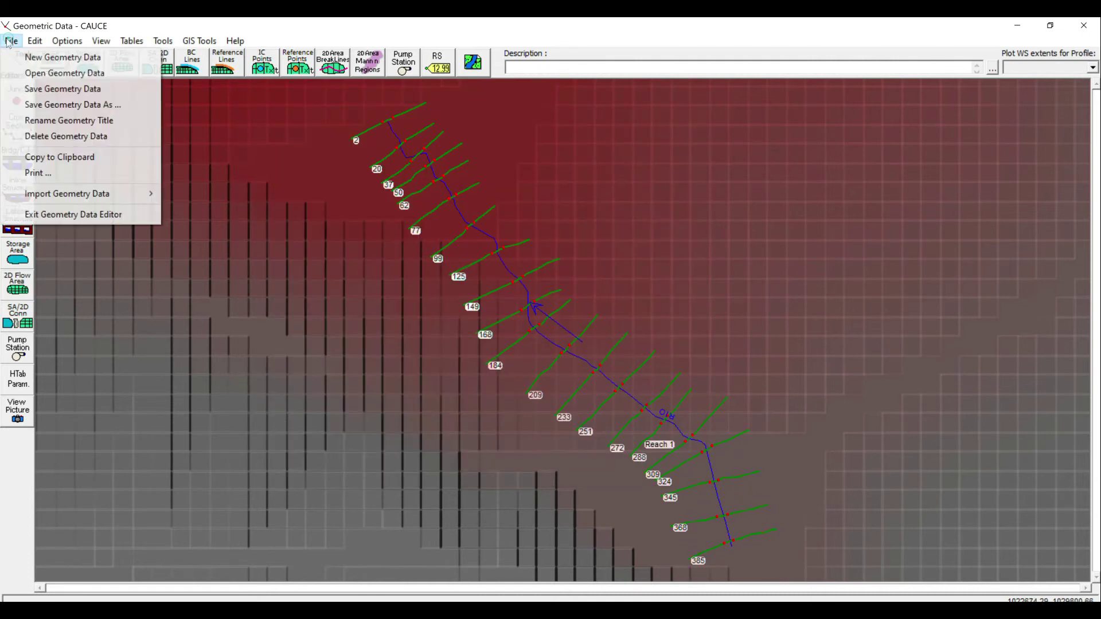
pyautogui.click(43, 90)
# - Review the cross section profiles of Reach 1 one by one in the downstream direction, starting from station 385
pyautogui.click(18, 128)
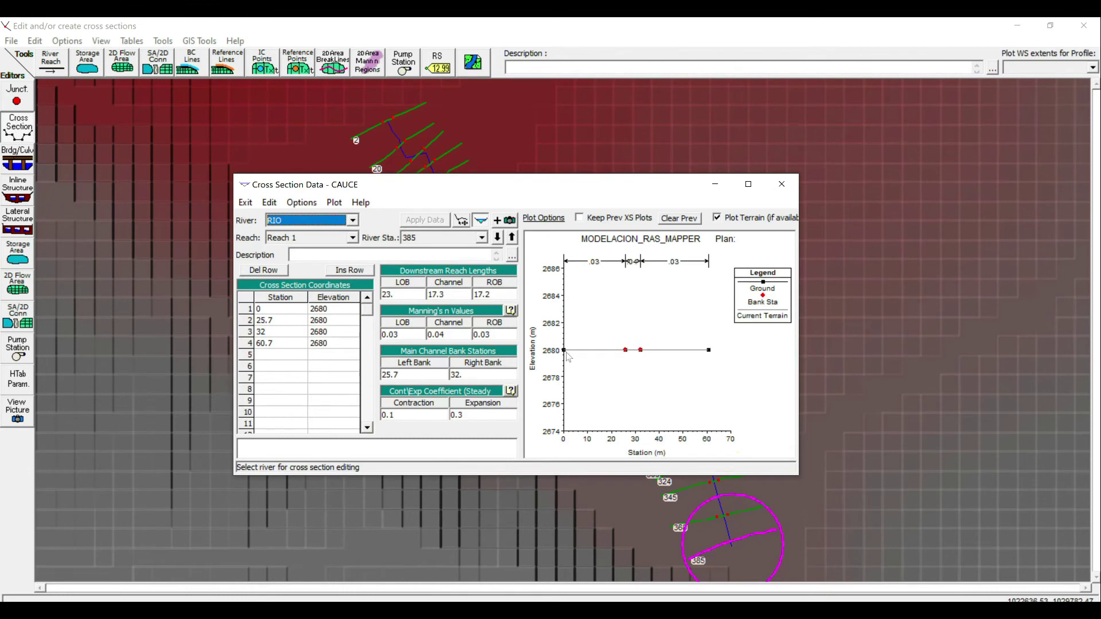
pyautogui.click(497, 237)
pyautogui.click(497, 238)
pyautogui.click(497, 238)
pyautogui.click(497, 238)
pyautogui.click(497, 238)
pyautogui.click(497, 238)
pyautogui.click(497, 238)
pyautogui.click(497, 237)
pyautogui.click(497, 238)
pyautogui.click(497, 238)
pyautogui.click(497, 238)
pyautogui.click(497, 238)
pyautogui.click(497, 238)
pyautogui.click(497, 238)
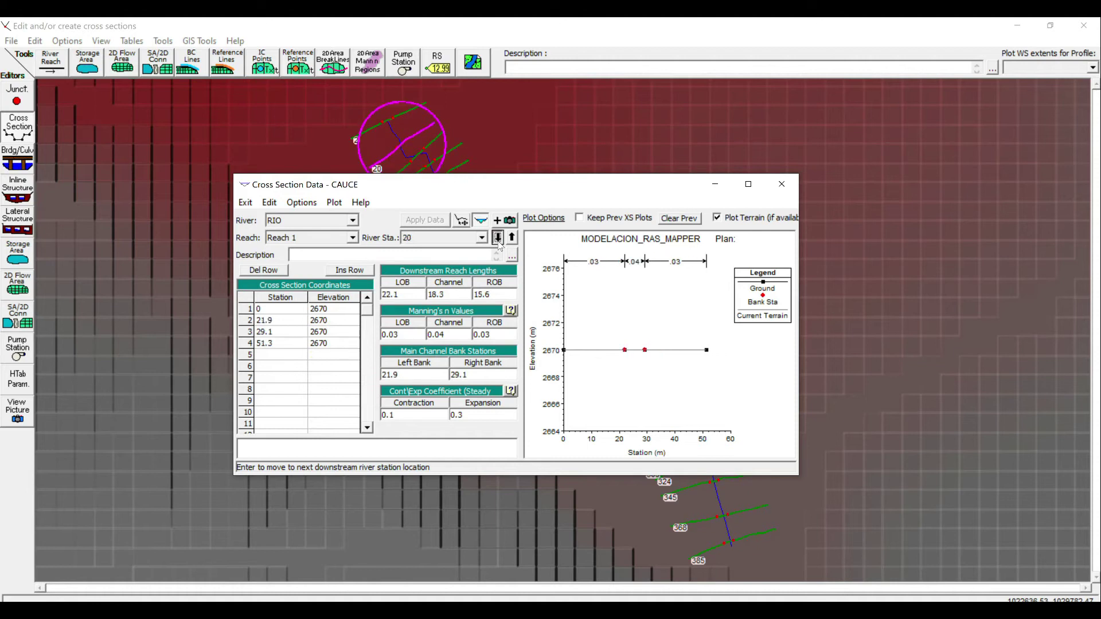
# - Set the LOB, Channel and ROB downstream reach lengths of river station 2 to 0
pyautogui.click(512, 239)
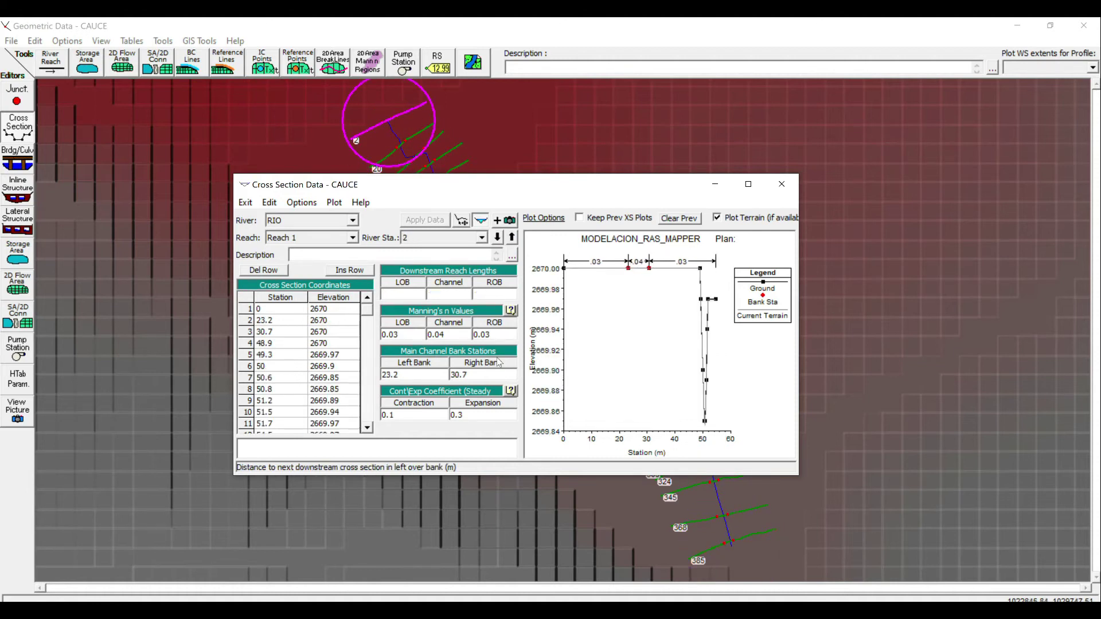
pyautogui.write('0')
pyautogui.press('Tab')
pyautogui.write('0')
pyautogui.press('Tab')
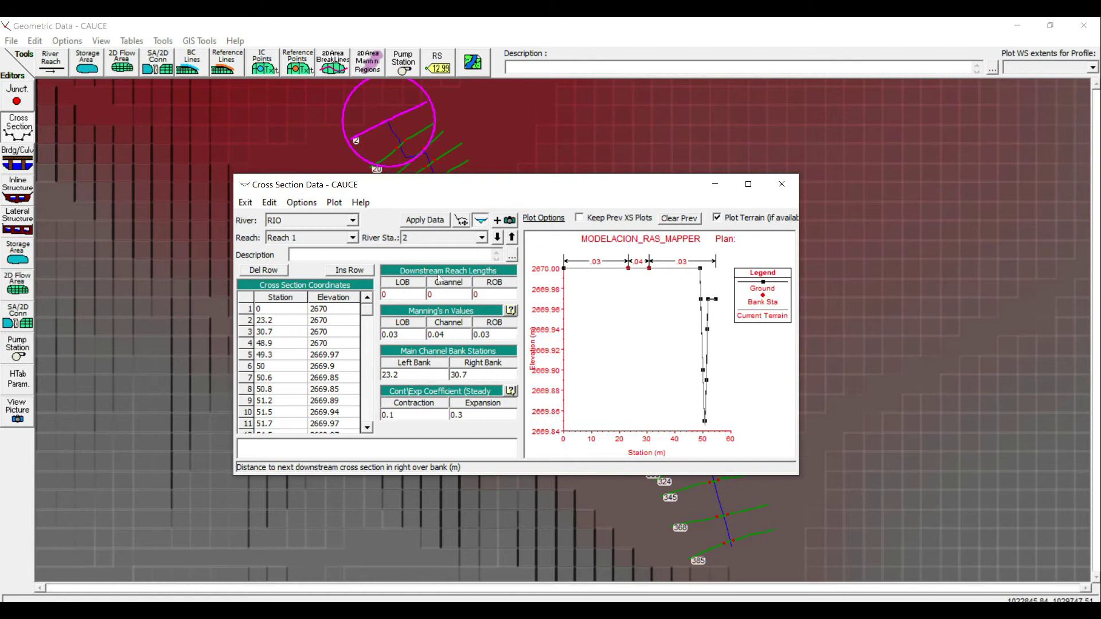
# - Check the cross section data of Reach 1 station by station, and close the cross section and geometry editors
pyautogui.click(498, 243)
pyautogui.click(498, 243)
pyautogui.click(498, 244)
pyautogui.click(498, 237)
pyautogui.click(498, 237)
pyautogui.click(498, 237)
pyautogui.click(498, 237)
pyautogui.click(497, 237)
pyautogui.click(497, 237)
pyautogui.click(497, 238)
pyautogui.click(497, 237)
pyautogui.click(497, 238)
pyautogui.click(497, 237)
pyautogui.click(497, 238)
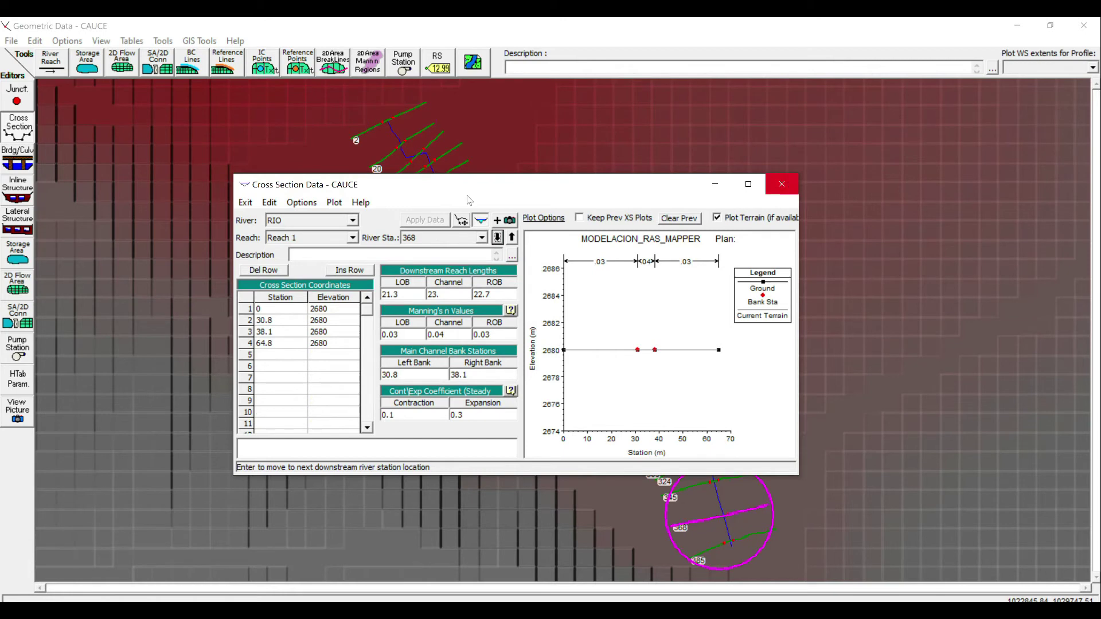
pyautogui.click(781, 184)
pyautogui.click(11, 40)
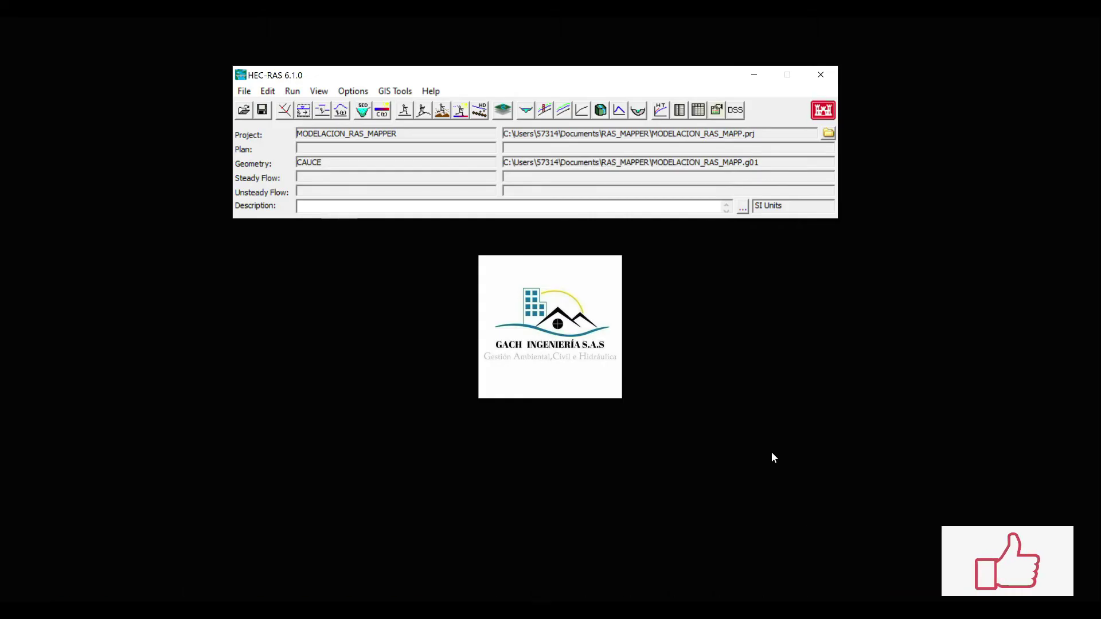
# - Open the steady flow data, set 5 profiles, and assign Critical Depth as the upstream boundary of Reach 1 for all profiles
pyautogui.click(303, 111)
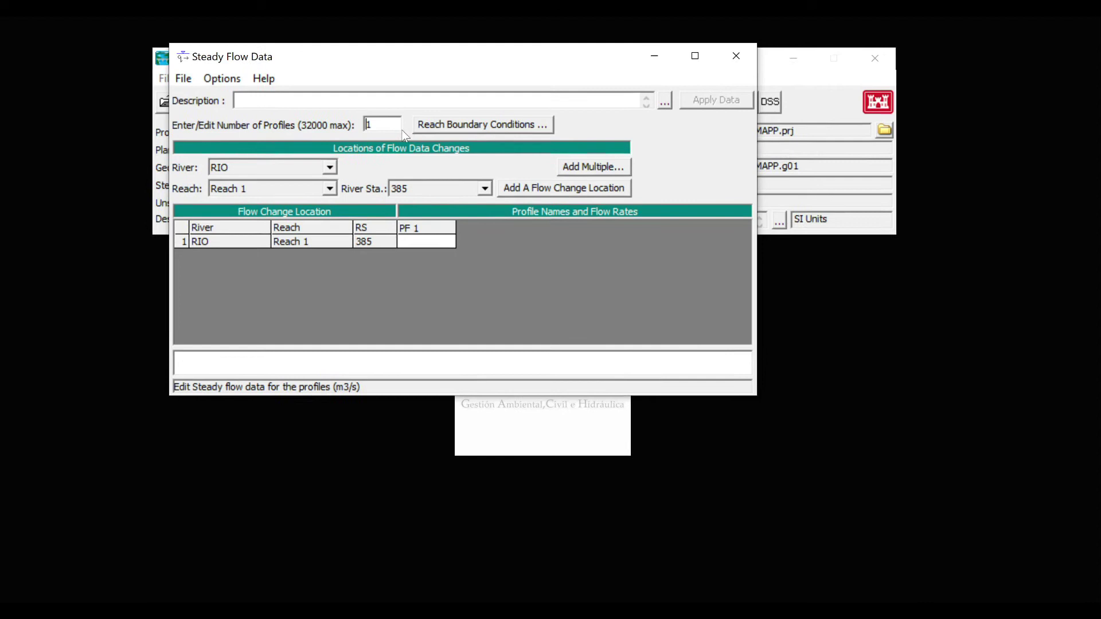
pyautogui.write('5')
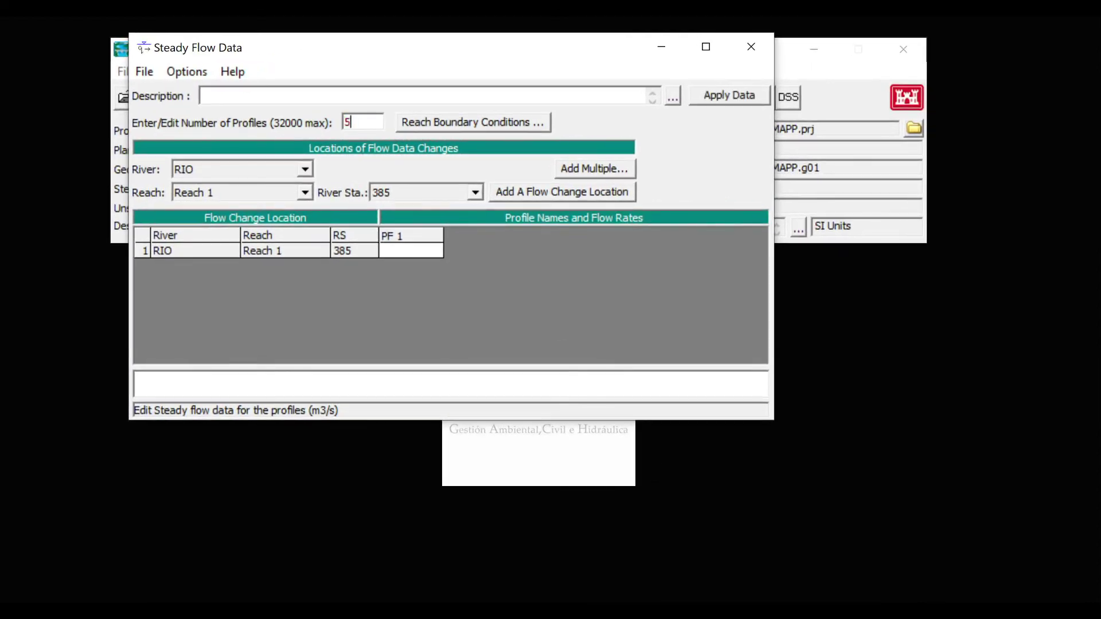
pyautogui.click(443, 125)
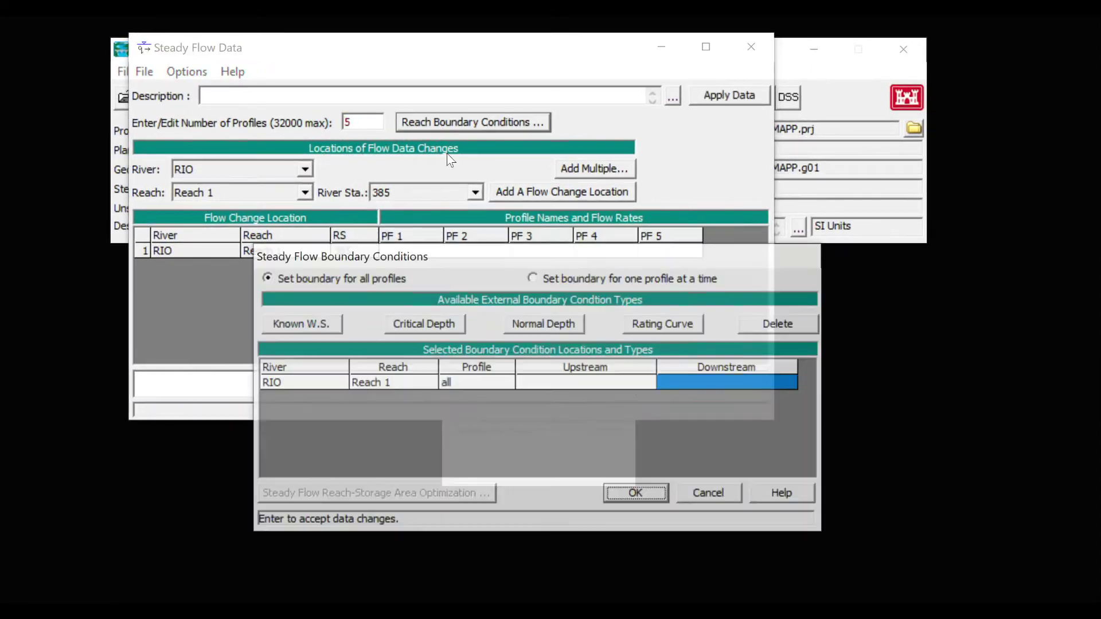
pyautogui.click(600, 384)
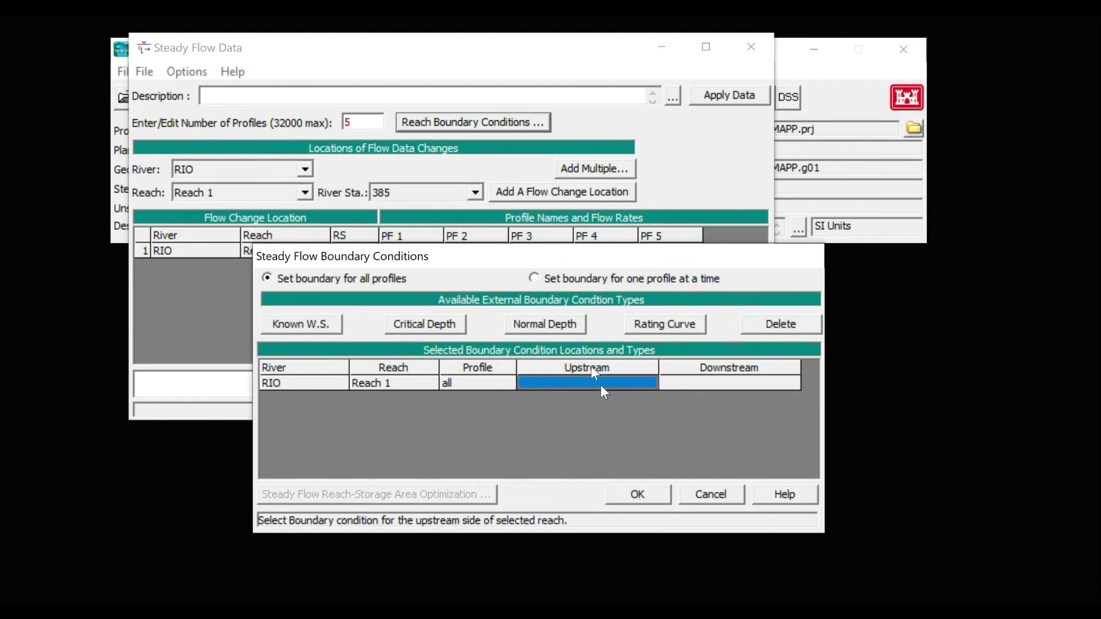
pyautogui.click(436, 330)
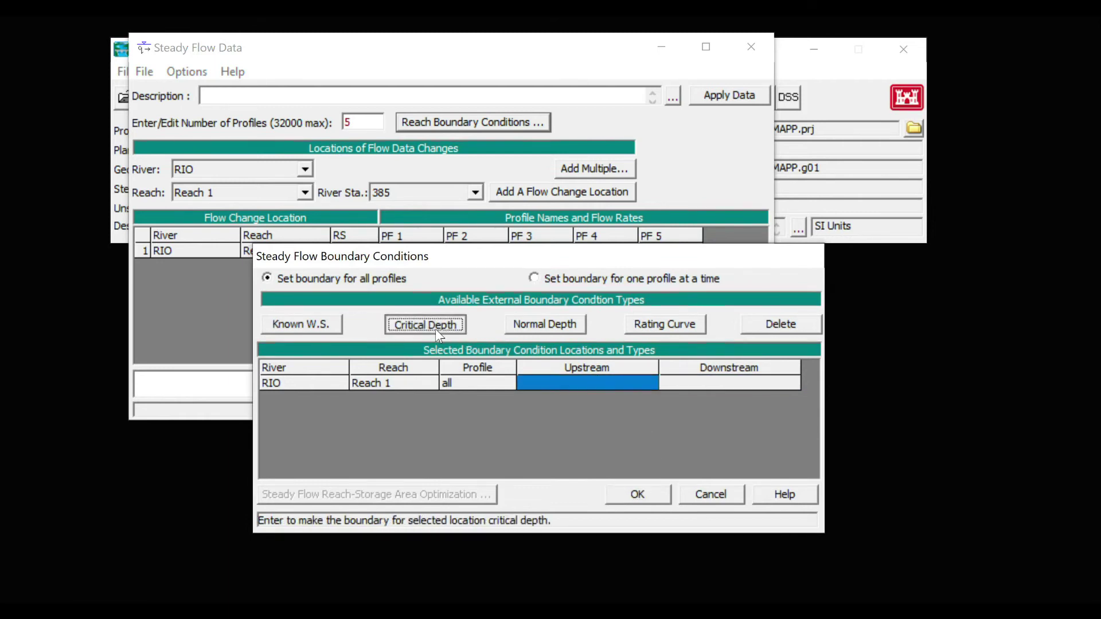
# - Assign Normal Depth with a slope of 0.02 as the downstream boundary of Reach 1 and accept the boundary conditions
pyautogui.click(747, 385)
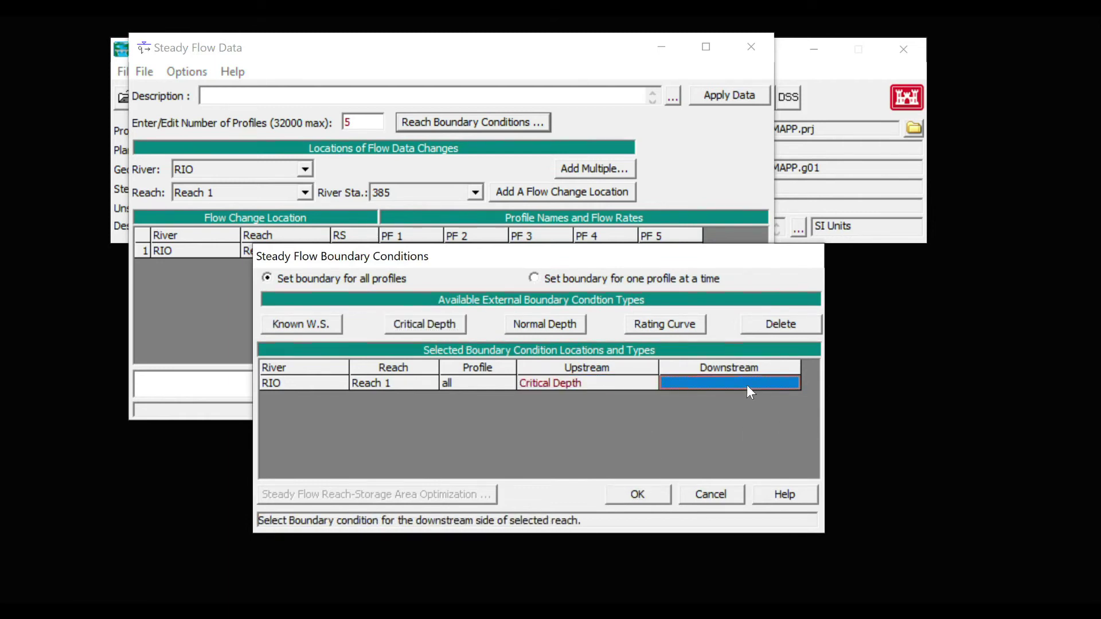
pyautogui.click(536, 326)
pyautogui.write('0.02')
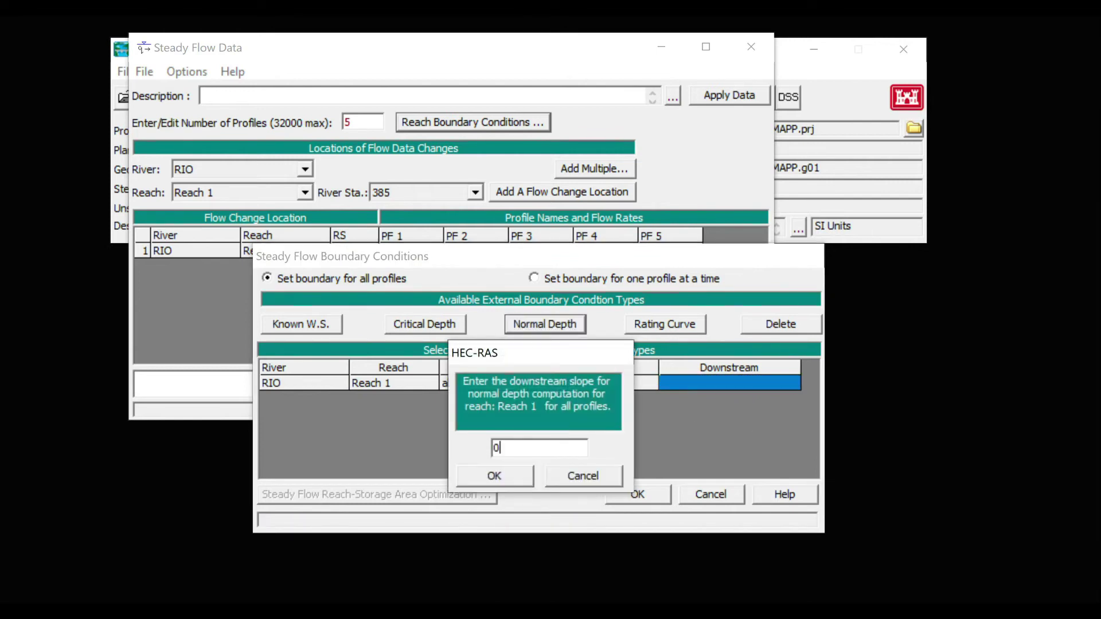
pyautogui.click(489, 480)
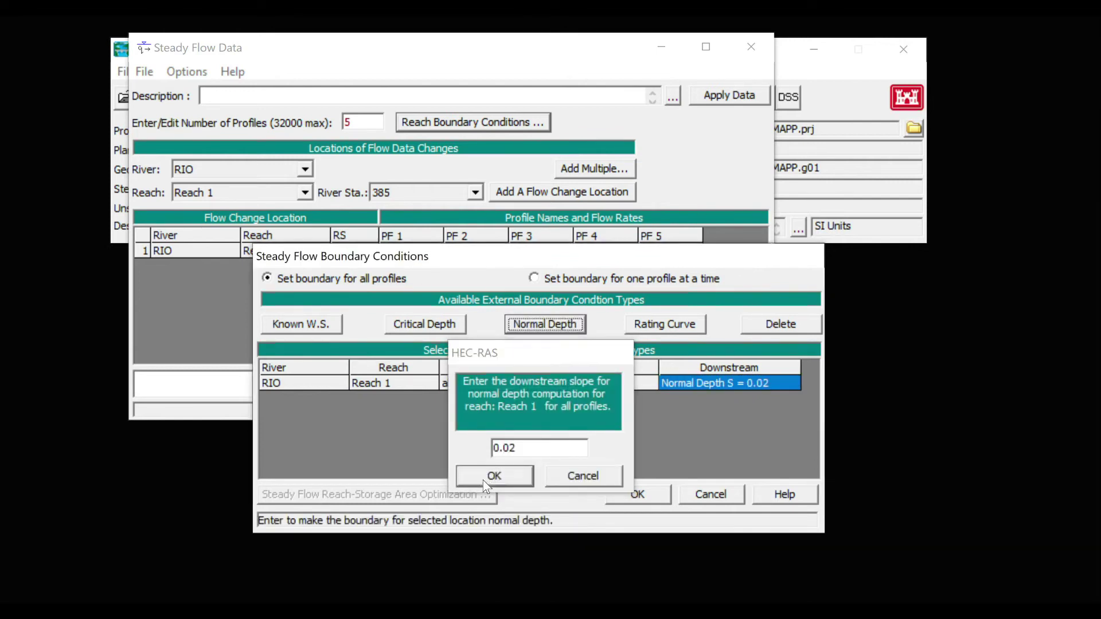
pyautogui.click(637, 494)
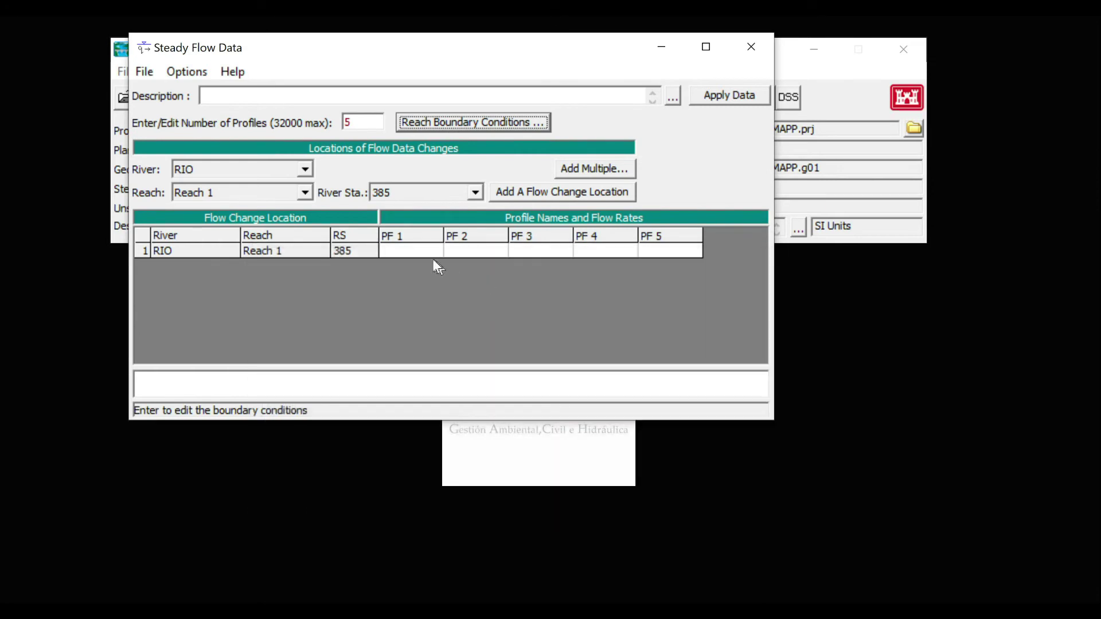
# - Enter flow rates of 17.7, 15, 8.3, 5.1 and 2.6 for profiles PF 1 to PF 5 at river station 385
pyautogui.click(419, 252)
pyautogui.click(411, 253)
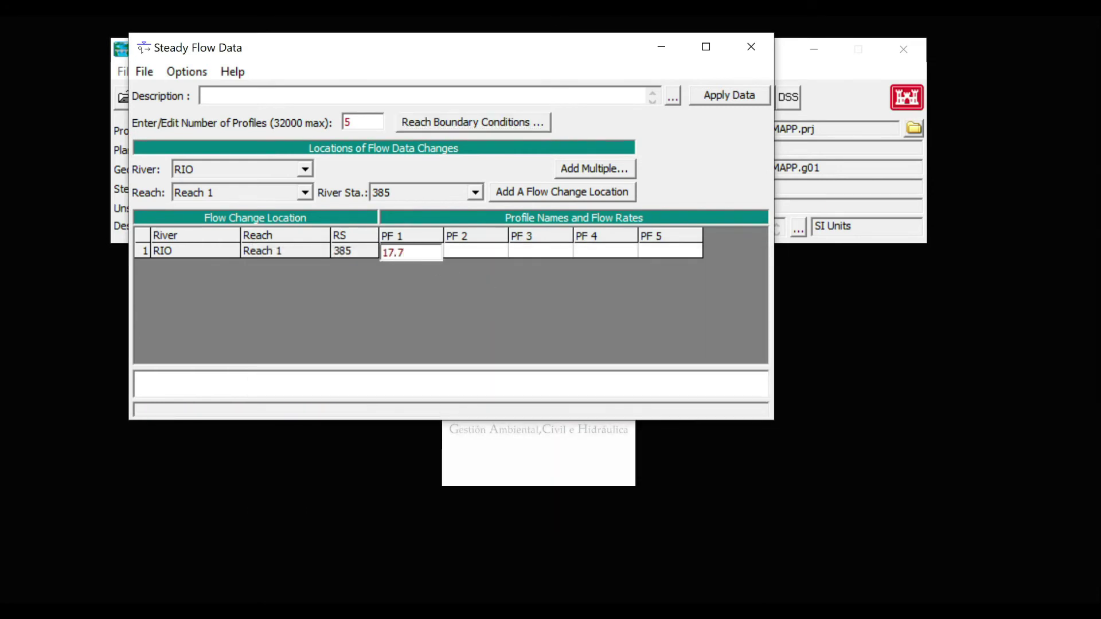
pyautogui.click(480, 253)
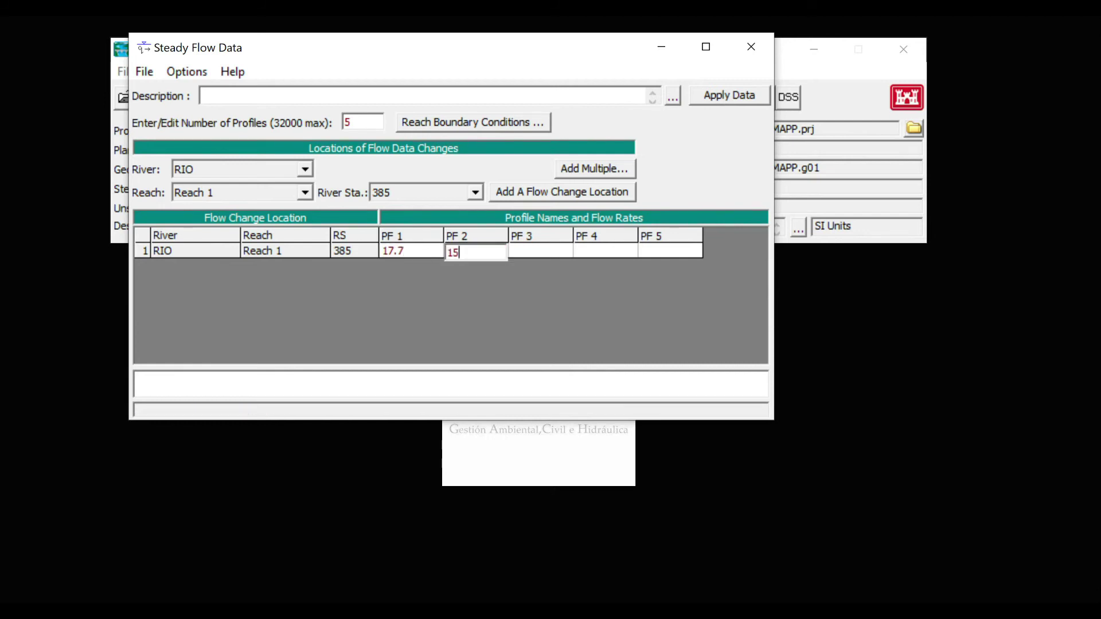
pyautogui.click(555, 254)
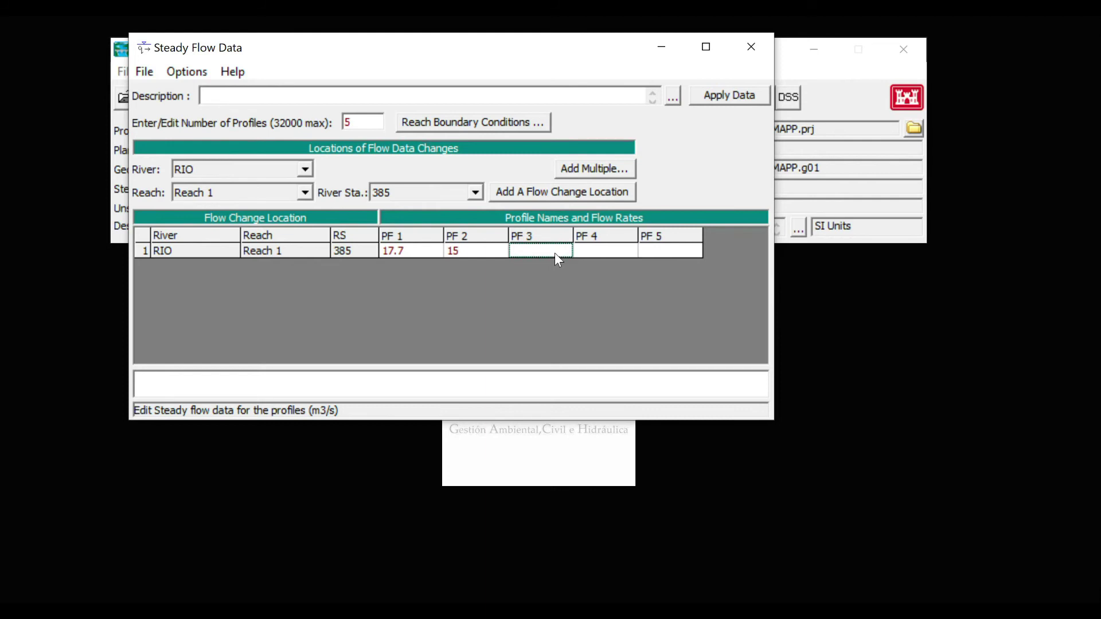
pyautogui.write('8.3')
pyautogui.press('Tab')
pyautogui.write('5.1')
pyautogui.press('Tab')
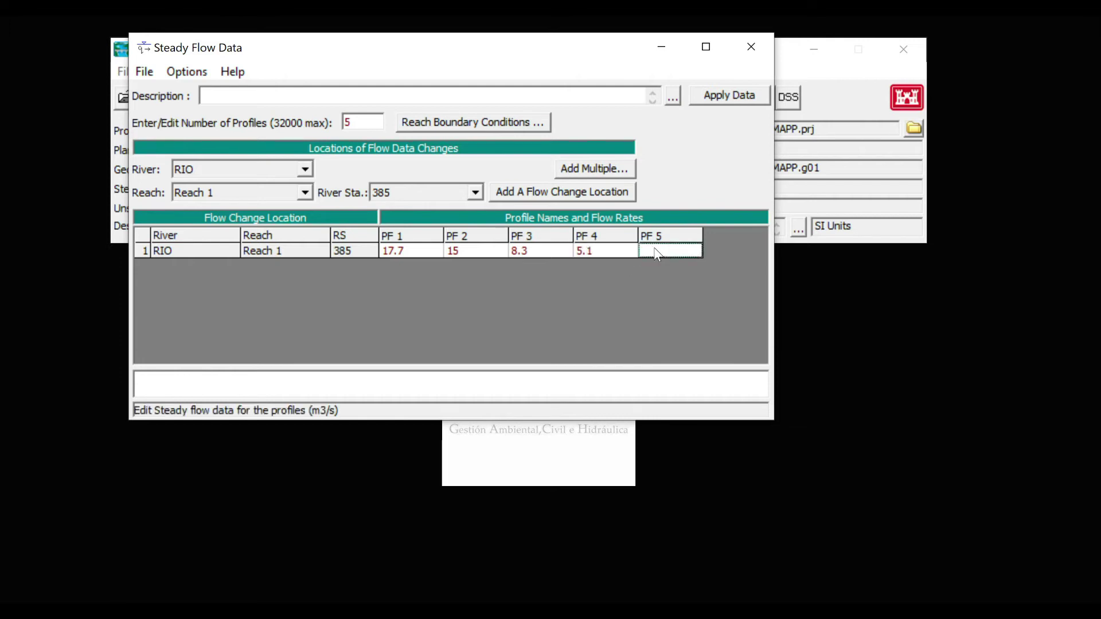
pyautogui.write('2')
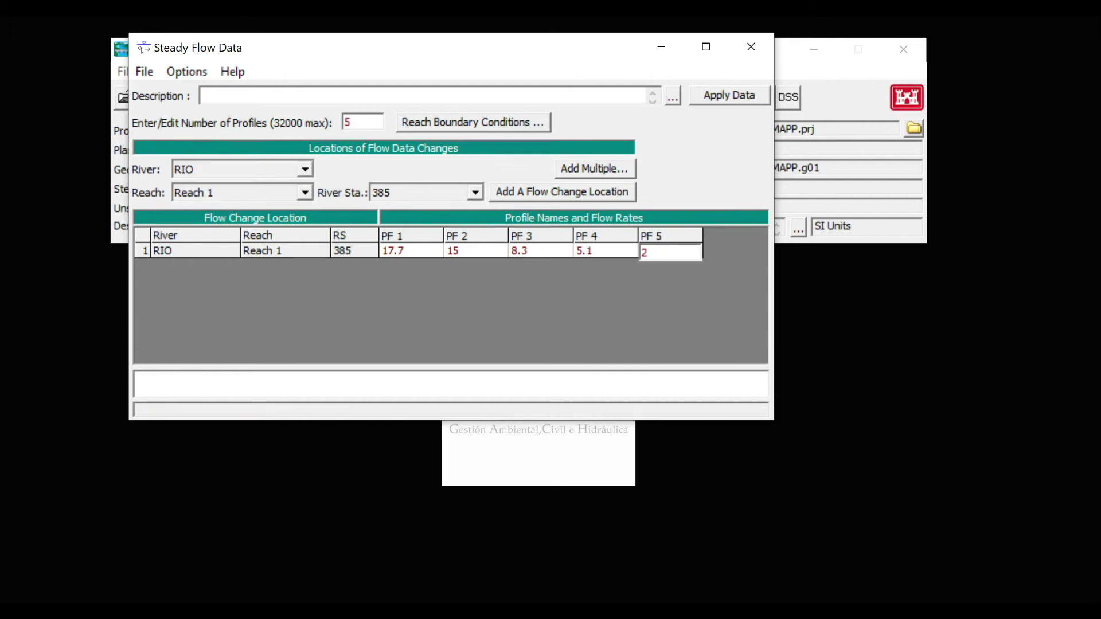
pyautogui.write('.6')
pyautogui.press('Return')
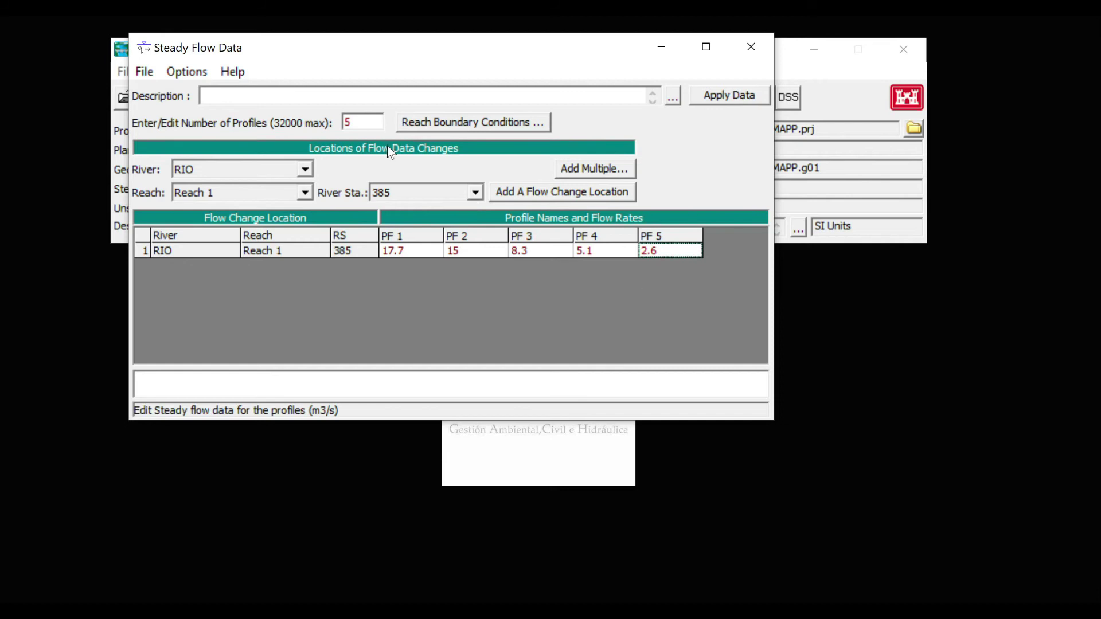
# - Save the steady flow data with the title CAUDALES and close the flow data editor
pyautogui.click(142, 73)
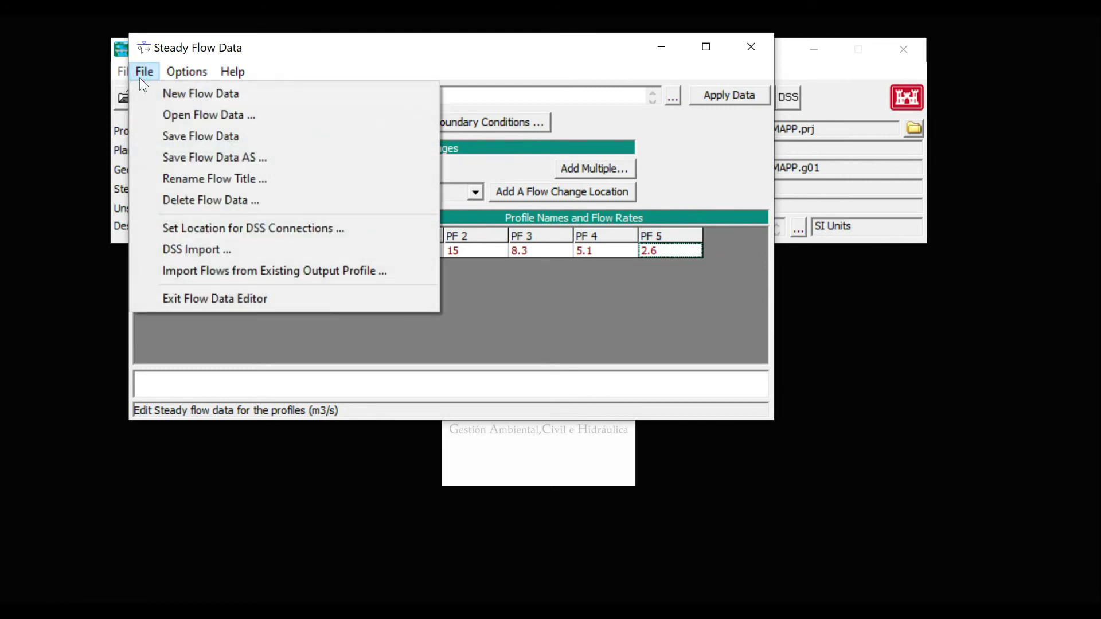
pyautogui.click(202, 133)
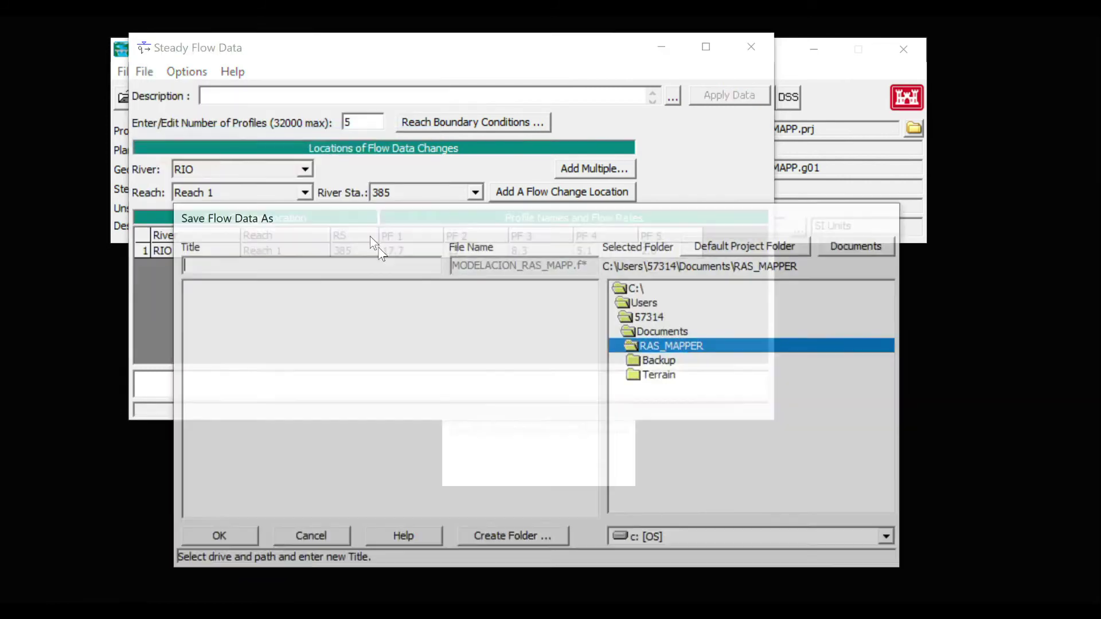
pyautogui.write('CAUDALES')
pyautogui.click(251, 506)
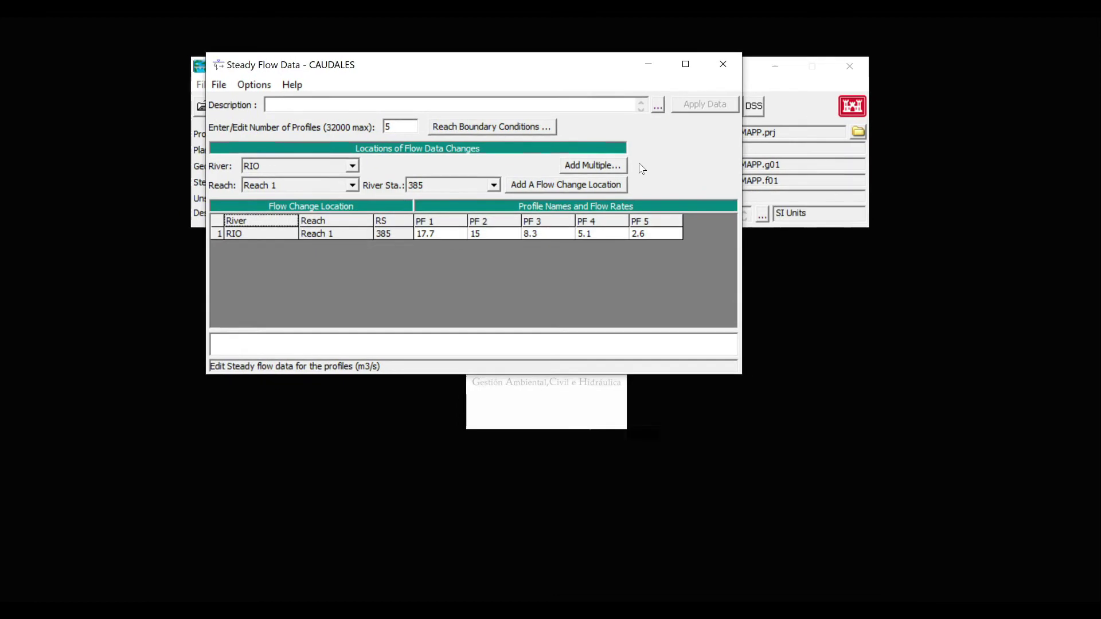
pyautogui.click(720, 64)
# - Run the steady flow analysis of CAUCE with CAUDALES in the Mixed flow regime and close the computation report
pyautogui.click(399, 109)
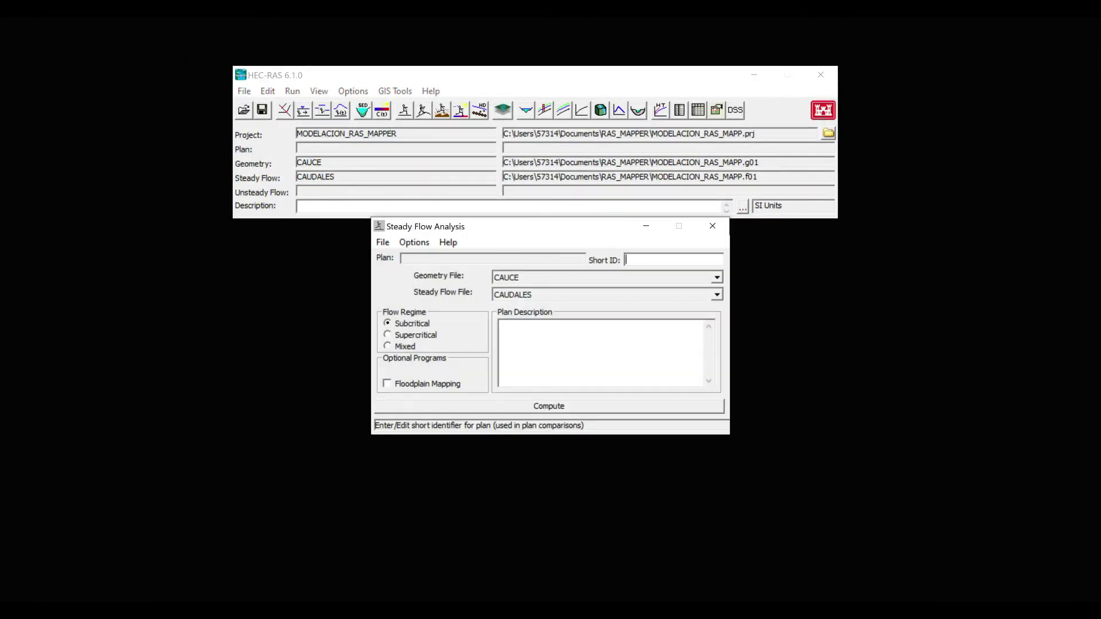
pyautogui.click(389, 347)
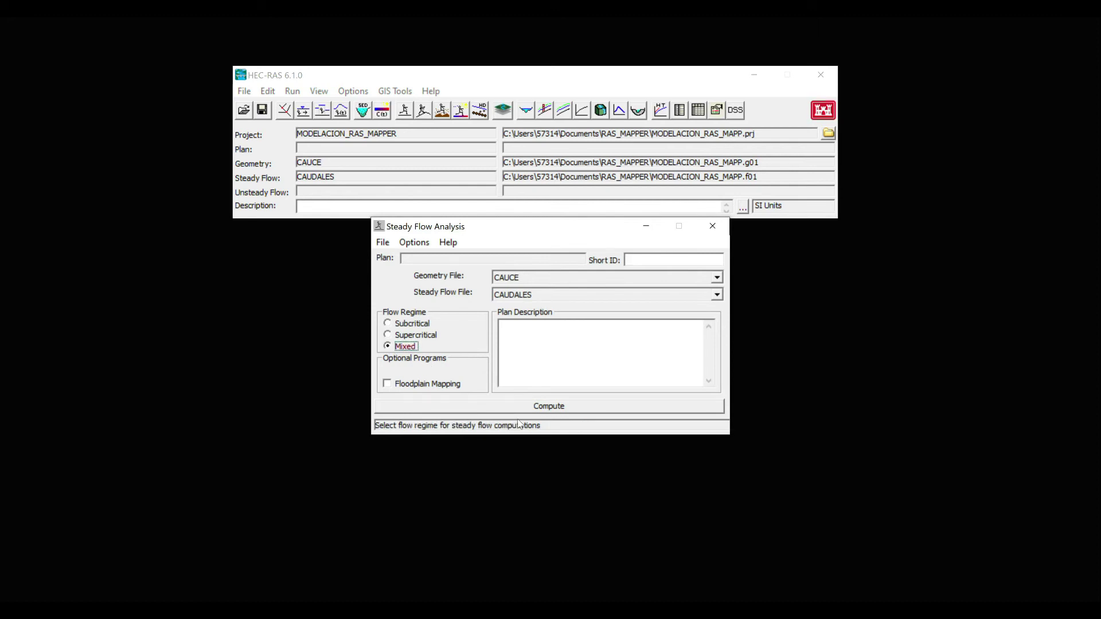
pyautogui.click(530, 407)
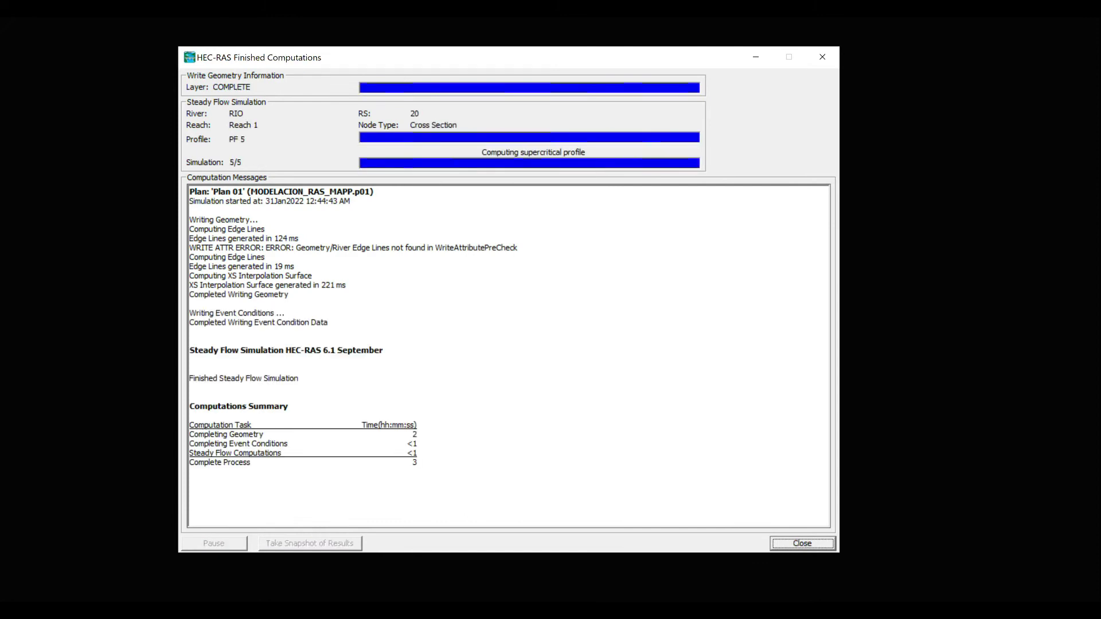
pyautogui.click(826, 543)
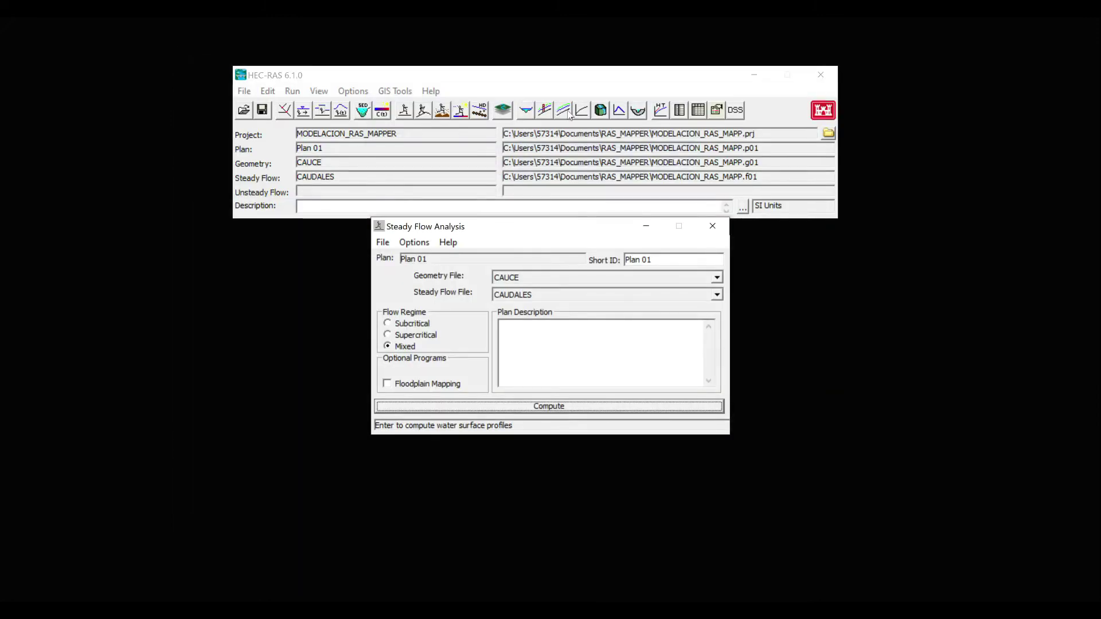
# - Open RAS Mapper and display the Plan 01 Depth results over Reach 1, leaving the Velocity layer hidden
pyautogui.click(504, 110)
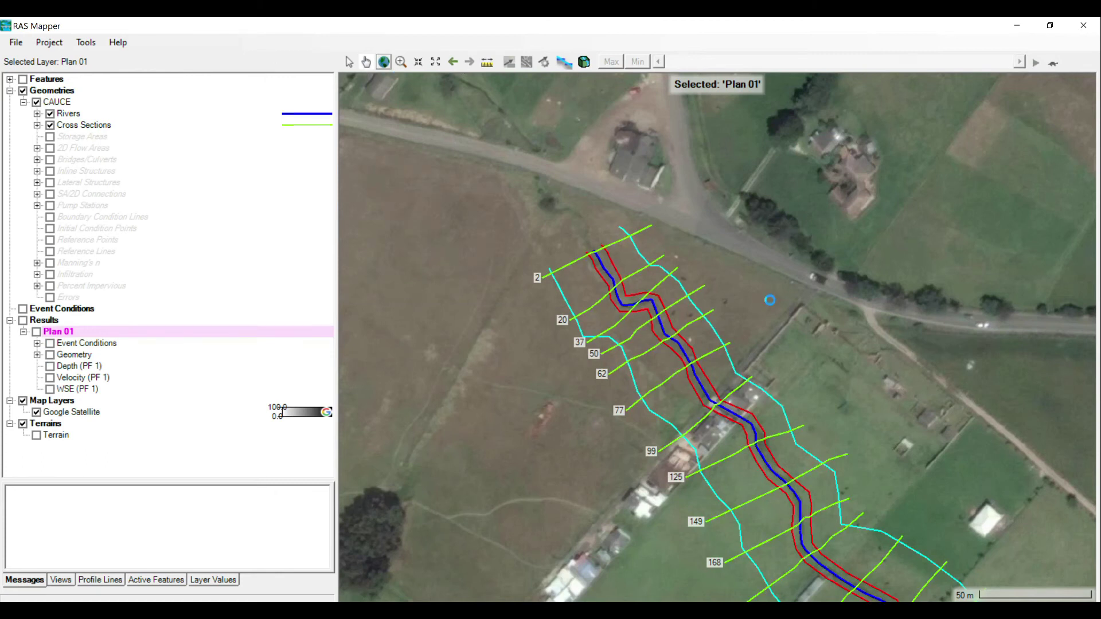
pyautogui.scroll(-5, 803, 443)
pyautogui.scroll(2, 854, 462)
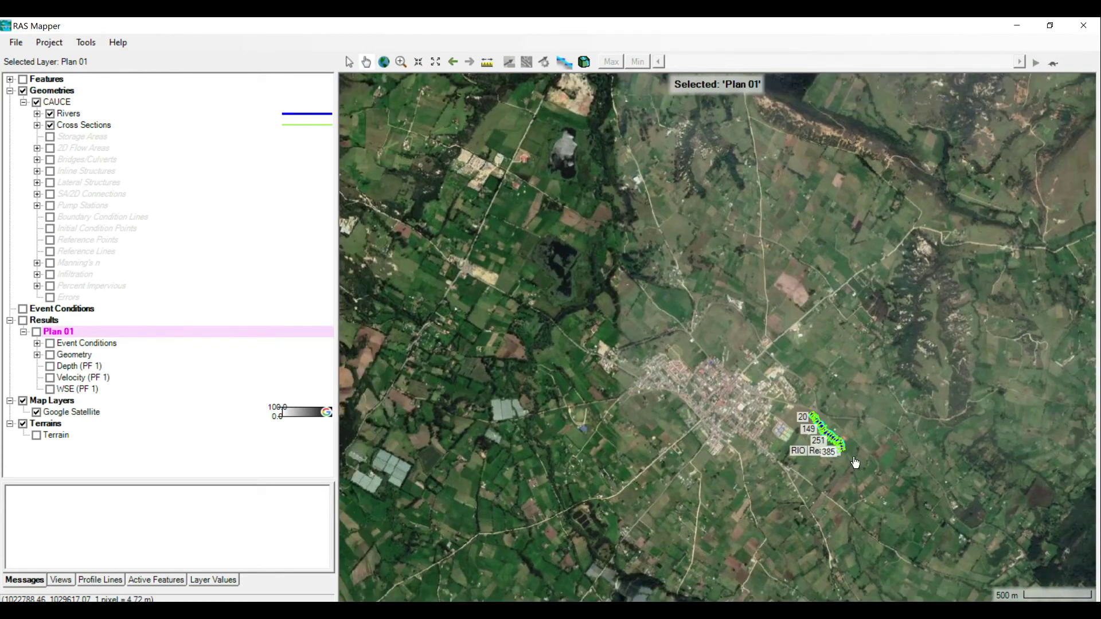
pyautogui.scroll(2, 855, 463)
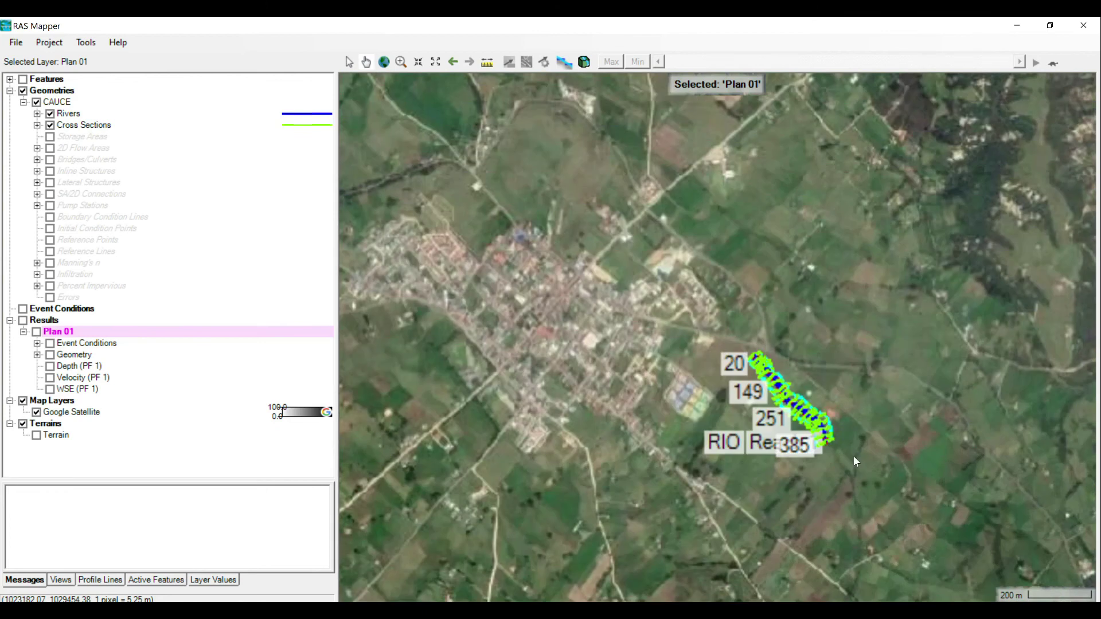
pyautogui.click(401, 62)
pyautogui.moveTo(732, 340); pyautogui.dragTo(851, 477)
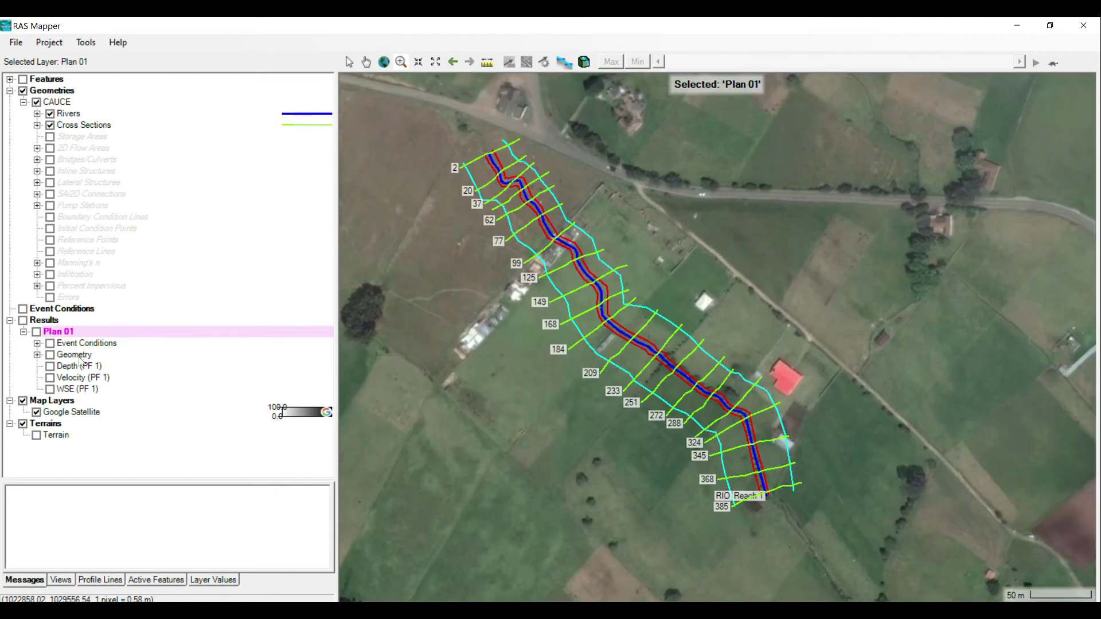
pyautogui.click(50, 366)
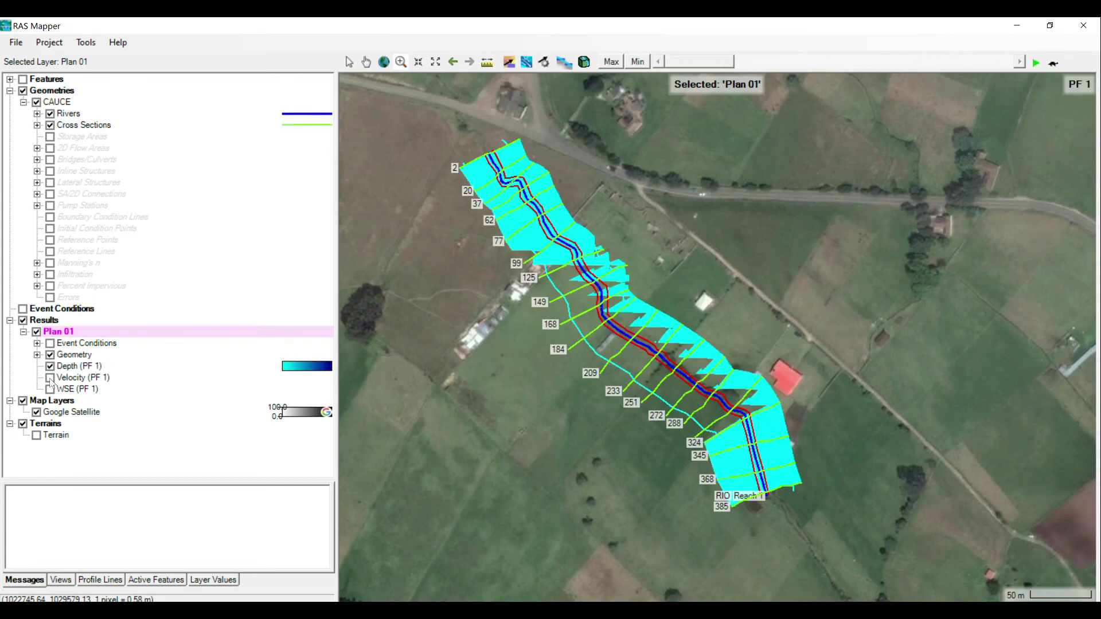
pyautogui.click(50, 378)
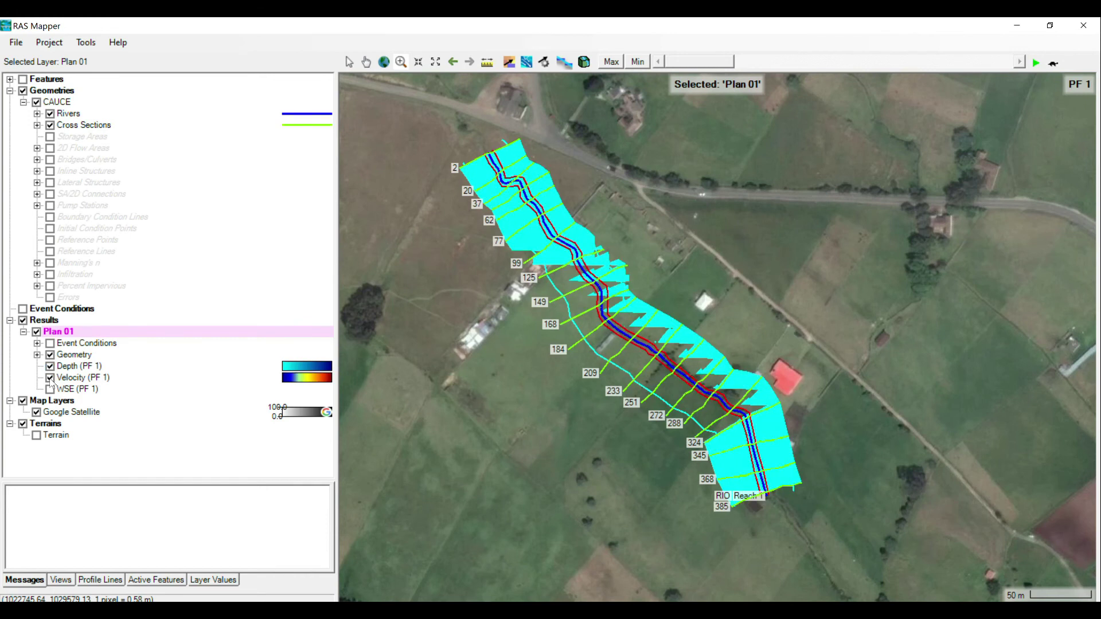
pyautogui.click(50, 377)
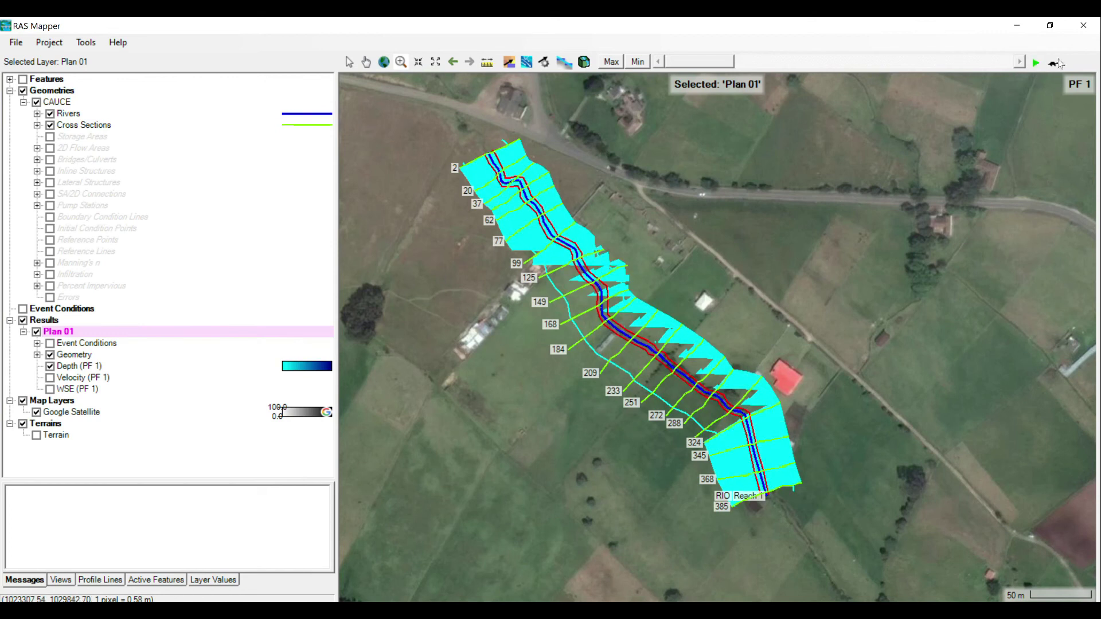
# - Set the animation delay of the result maps to 0.76 s
pyautogui.click(1054, 63)
pyautogui.moveTo(456, 322); pyautogui.dragTo(587, 325)
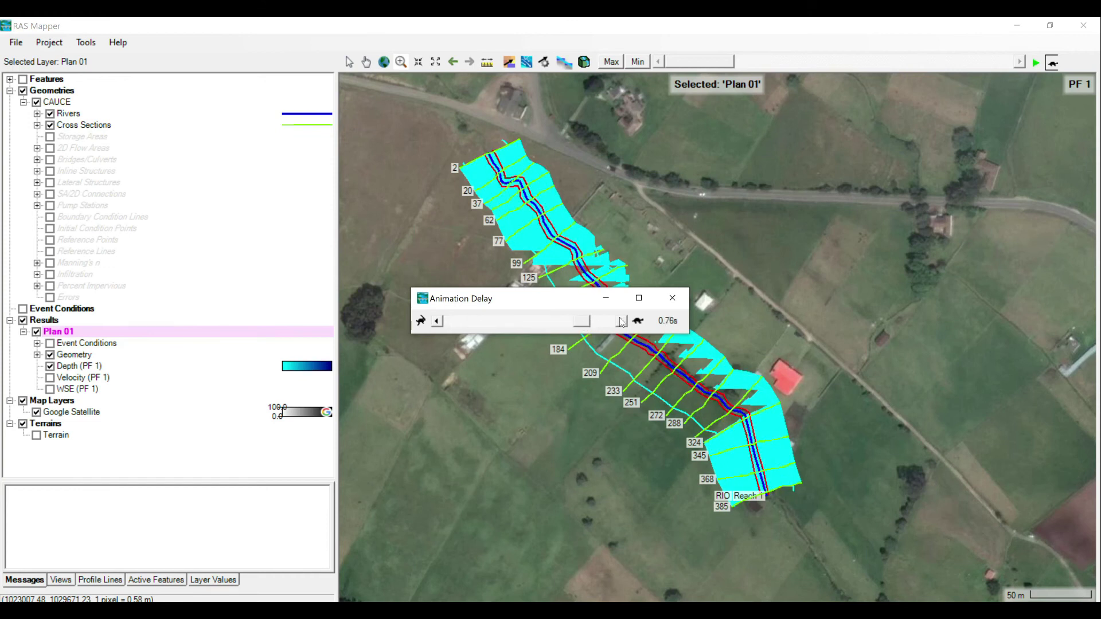
pyautogui.click(672, 298)
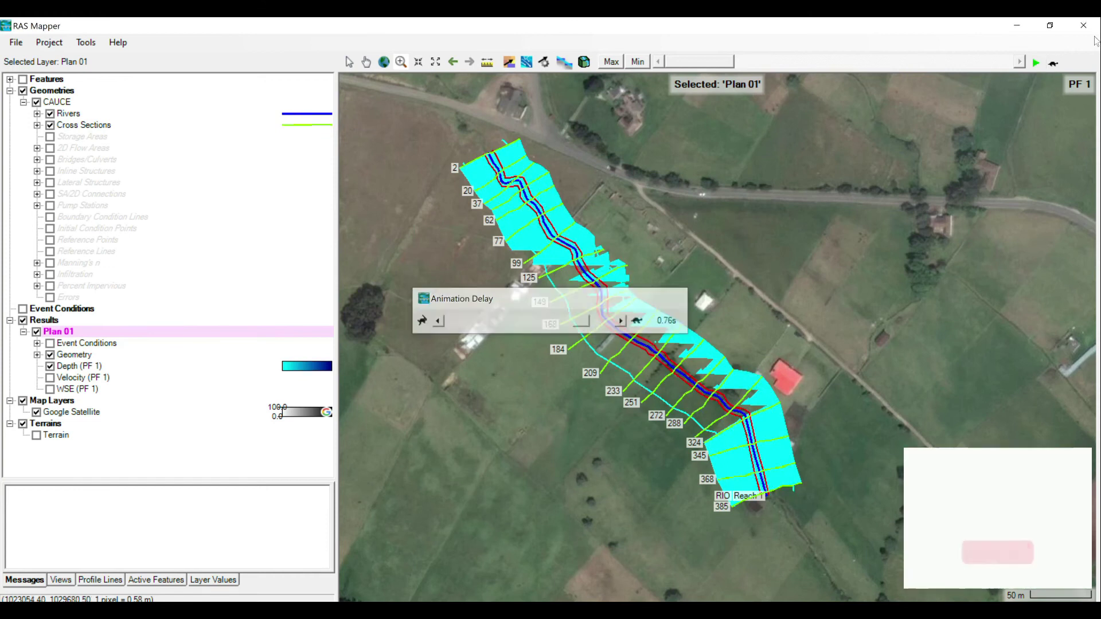
# - Animate the Depth map across the flow profiles and replay it from PF 1 for a closer look at the flooded areas
pyautogui.click(1036, 63)
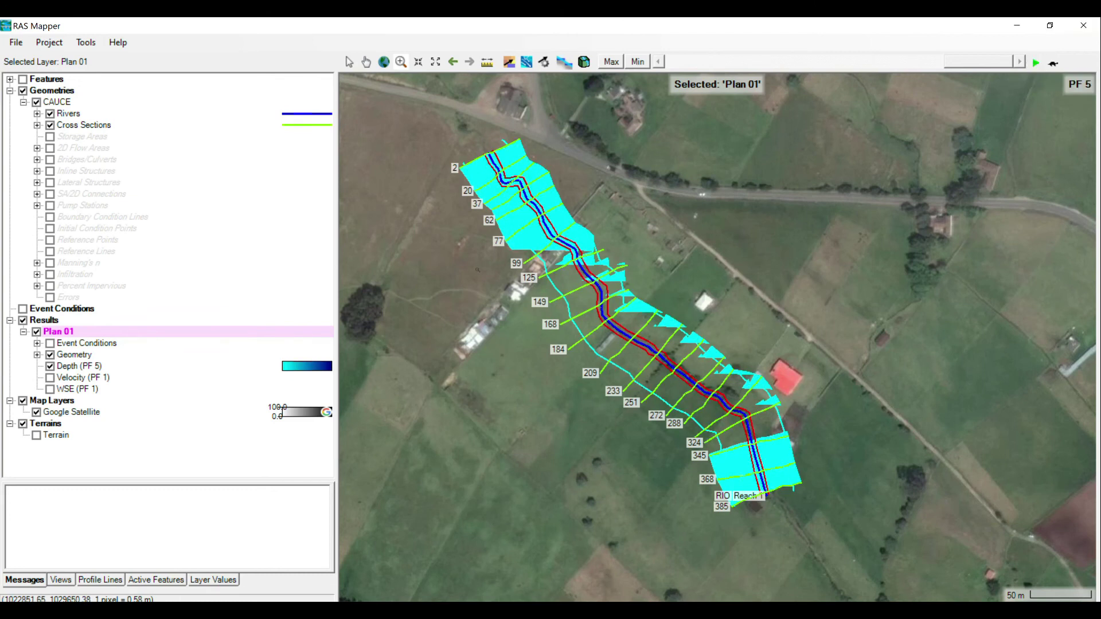
pyautogui.moveTo(568, 264)
pyautogui.scroll(4, 567, 264)
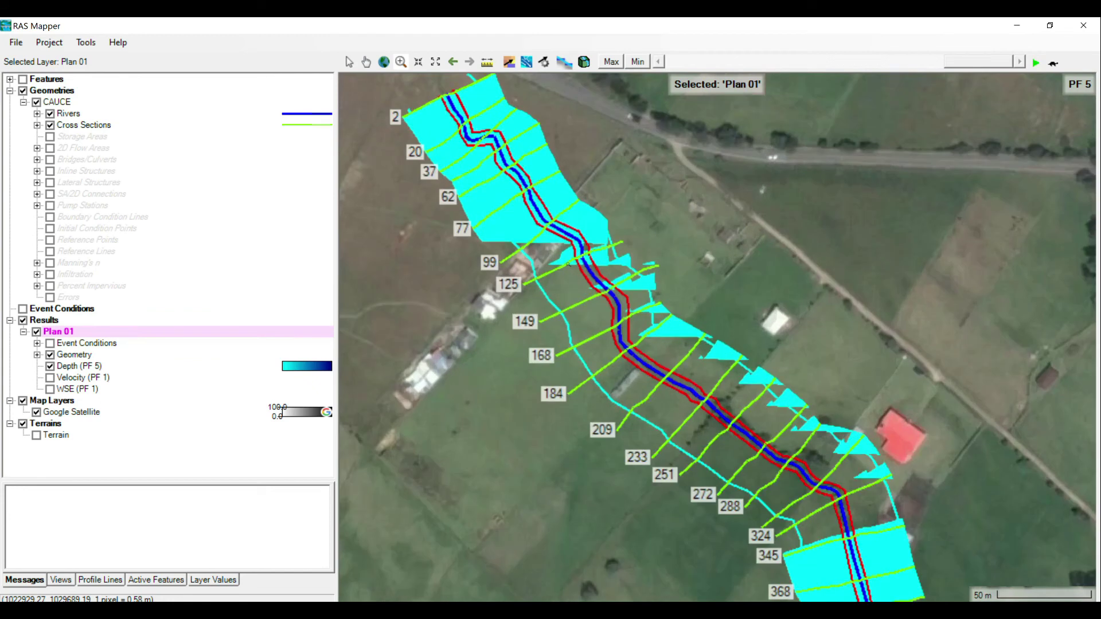
pyautogui.click(1035, 63)
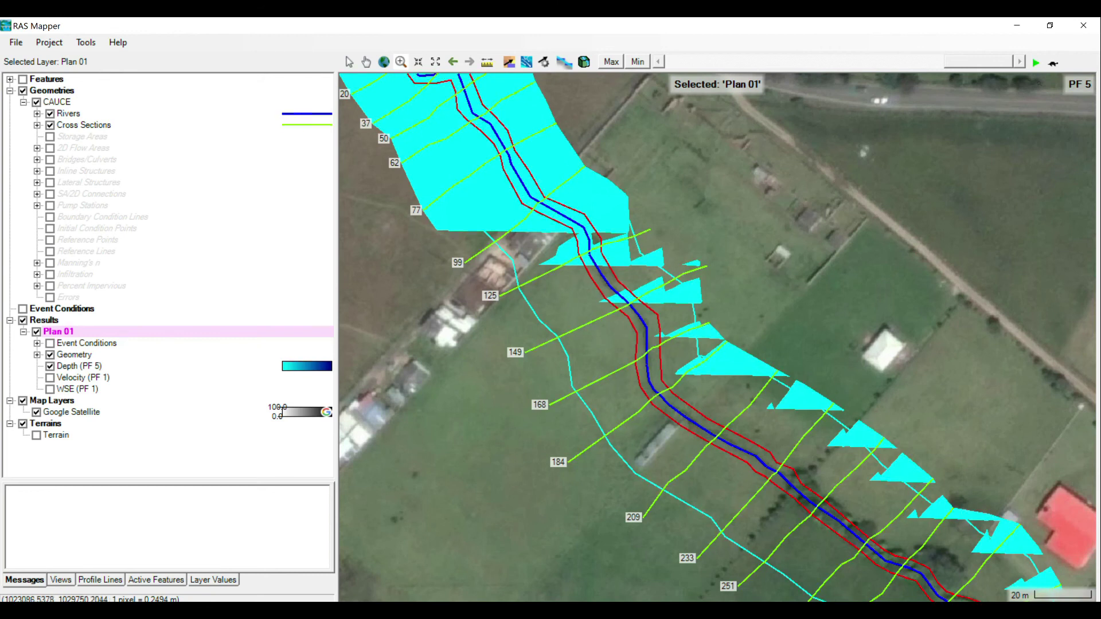
pyautogui.moveTo(946, 62); pyautogui.dragTo(693, 64)
pyautogui.click(1035, 63)
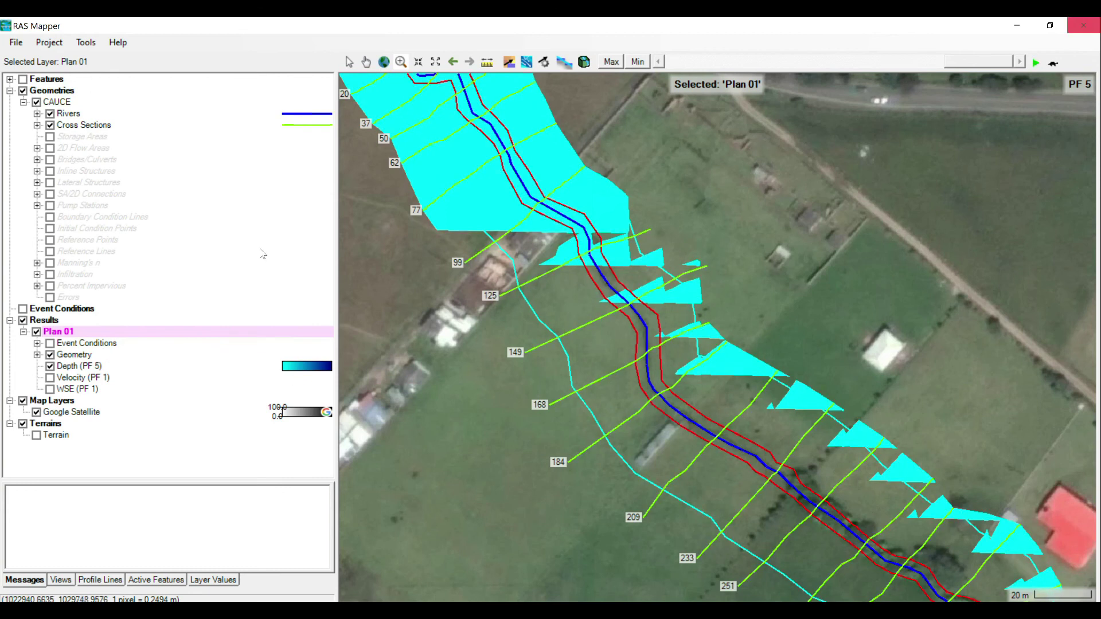
# - Close the map and analysis windows and browse the PF 1 cross-section plots of Reach 1, going upstream and then back down to station 288
pyautogui.click(1081, 27)
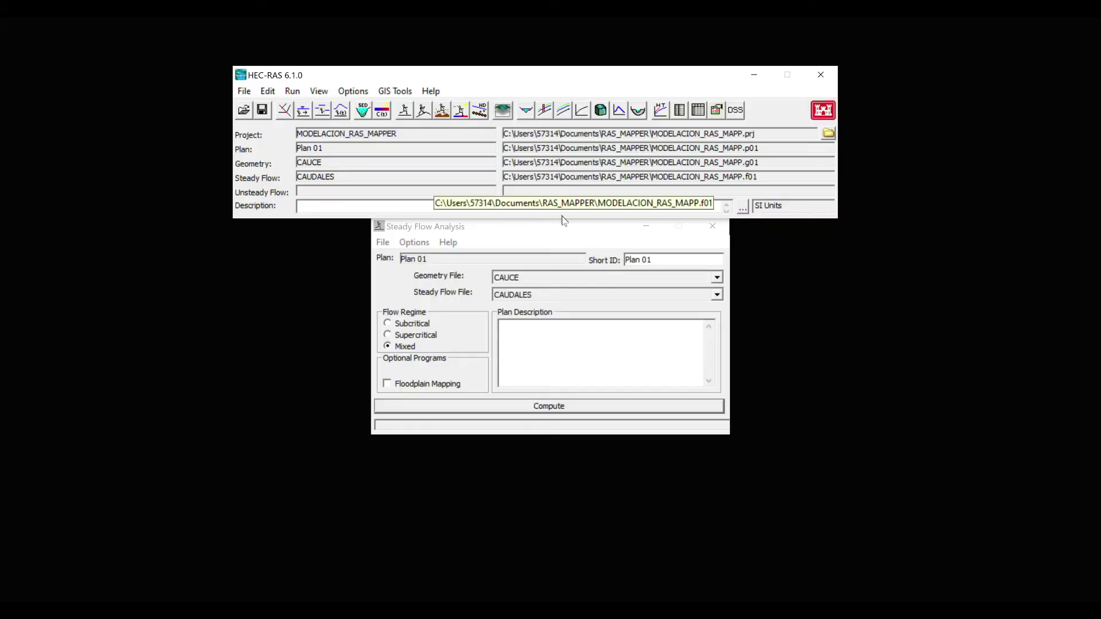
pyautogui.click(713, 229)
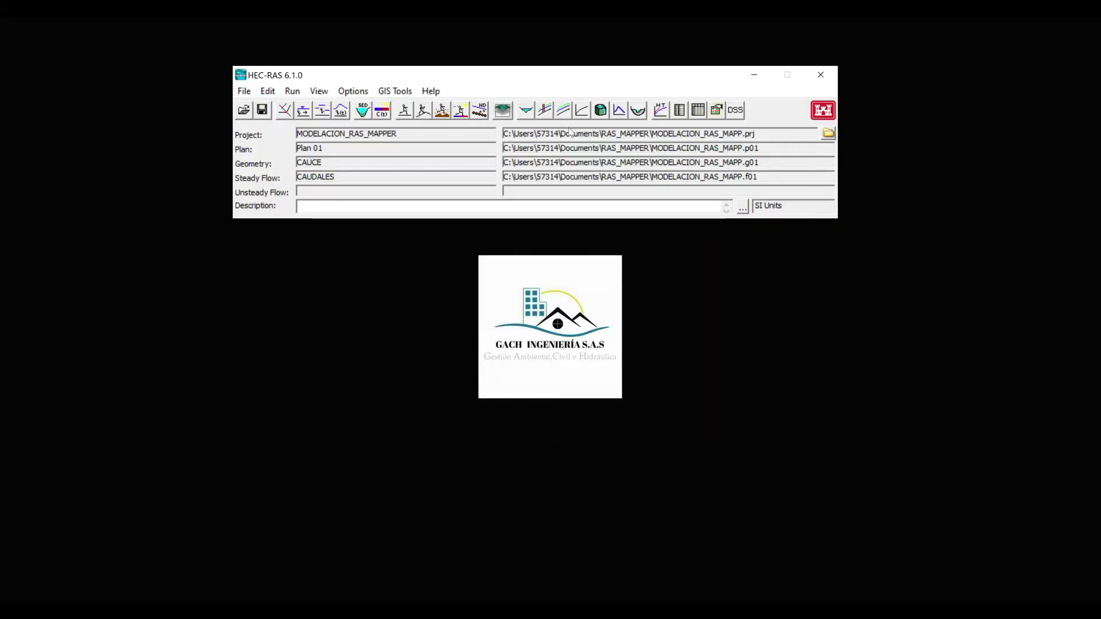
pyautogui.click(525, 109)
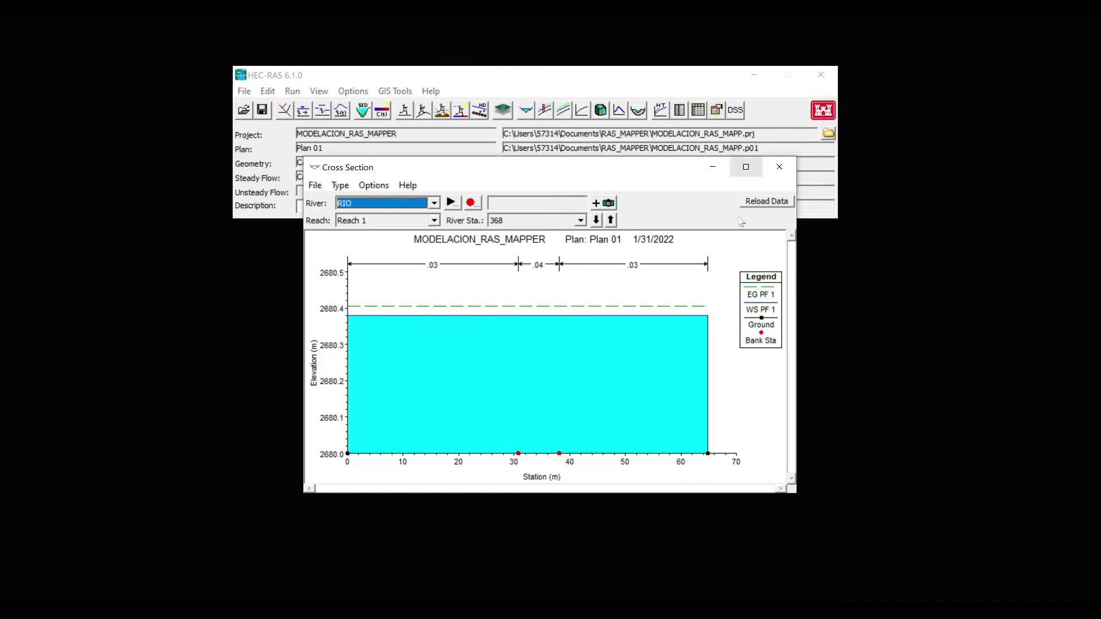
pyautogui.click(611, 220)
pyautogui.click(610, 220)
pyautogui.click(611, 220)
pyautogui.click(610, 220)
pyautogui.click(611, 220)
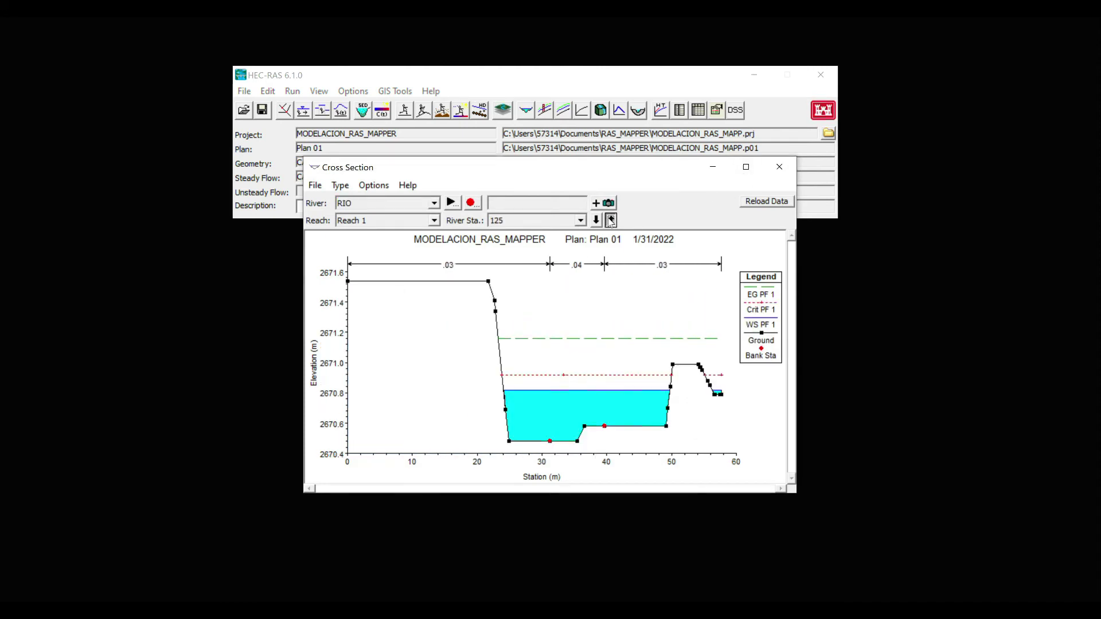
pyautogui.click(610, 220)
pyautogui.click(611, 221)
pyautogui.click(610, 221)
pyautogui.click(610, 220)
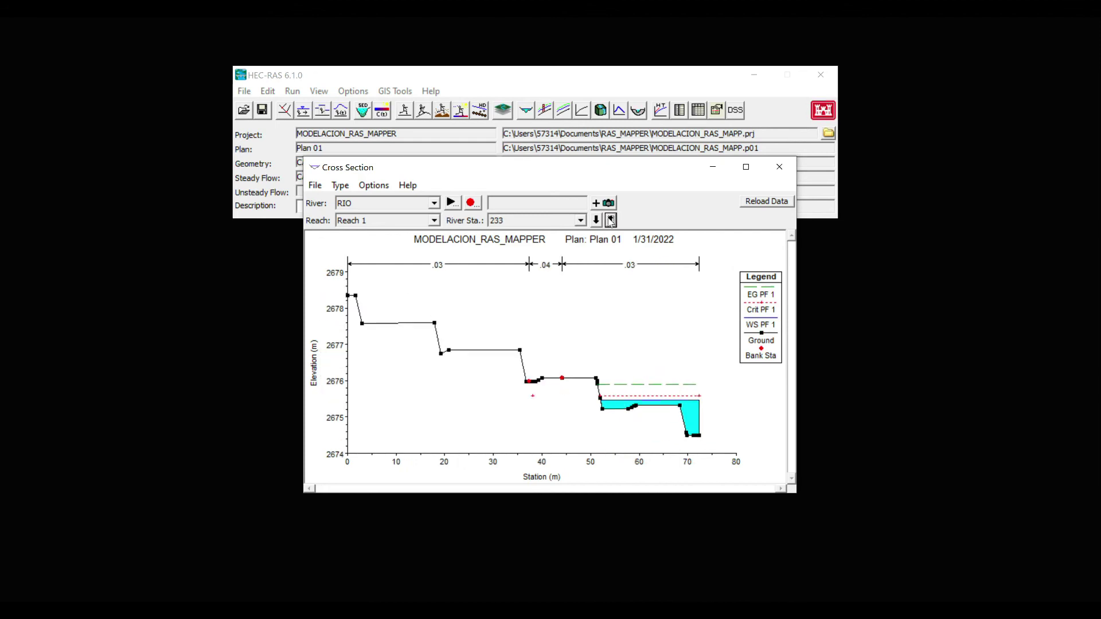
pyautogui.click(611, 220)
pyautogui.click(610, 220)
pyautogui.click(611, 220)
pyautogui.click(611, 220)
pyautogui.click(611, 220)
pyautogui.click(611, 220)
pyautogui.click(597, 220)
pyautogui.click(597, 220)
pyautogui.click(596, 220)
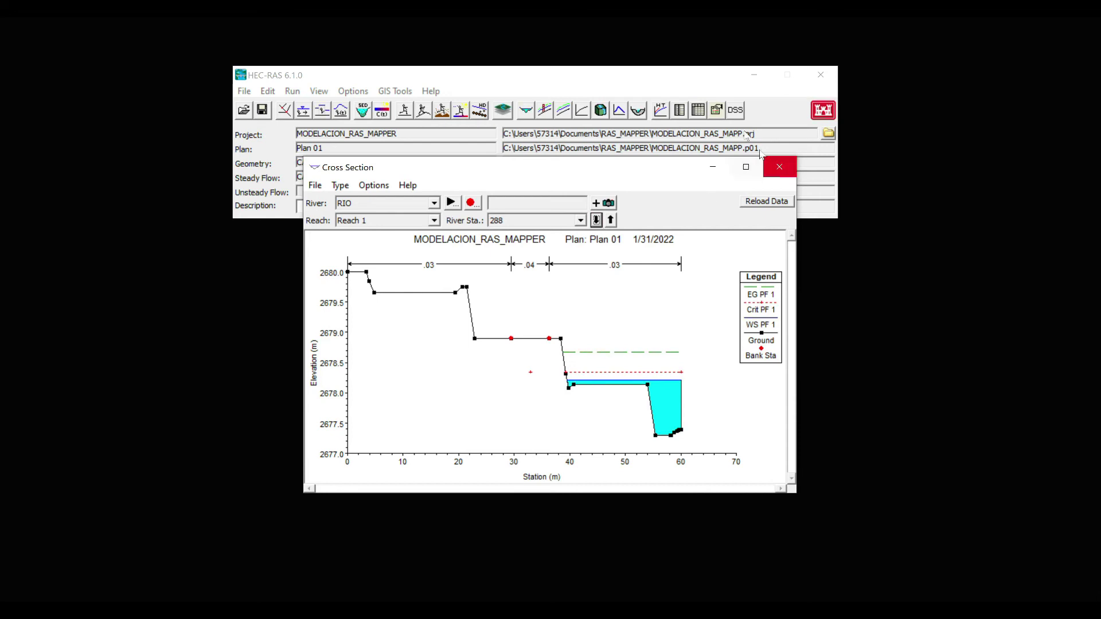
pyautogui.click(779, 167)
# - Review the errors, warnings and notes of Plan 01 for profile PF 1 along Reach 1 and close the report
pyautogui.click(717, 110)
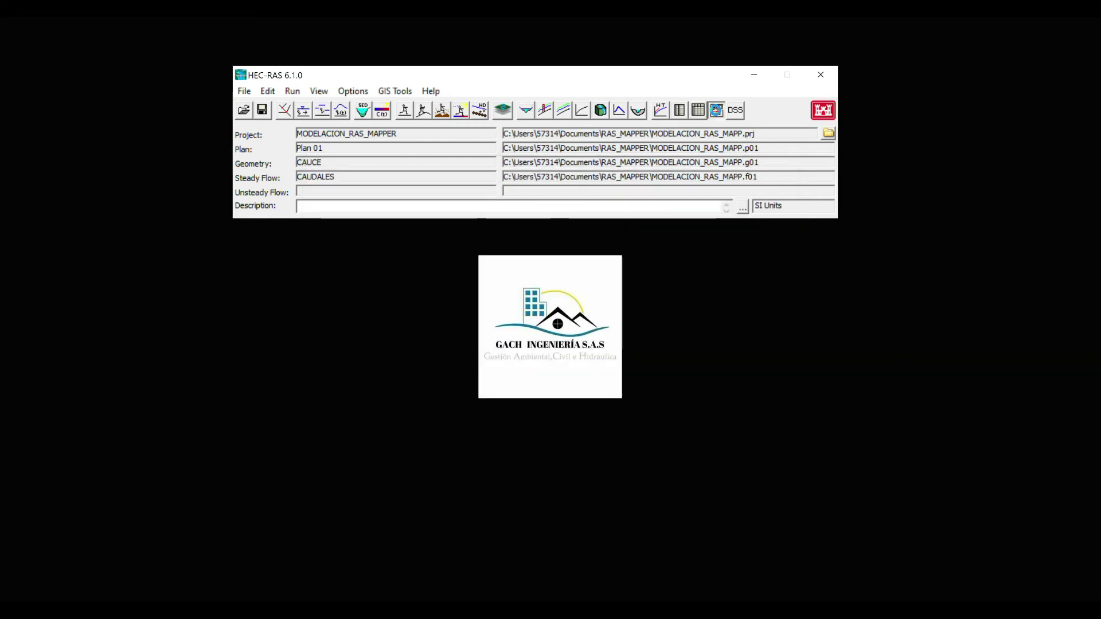
pyautogui.scroll(-15, 368, 323)
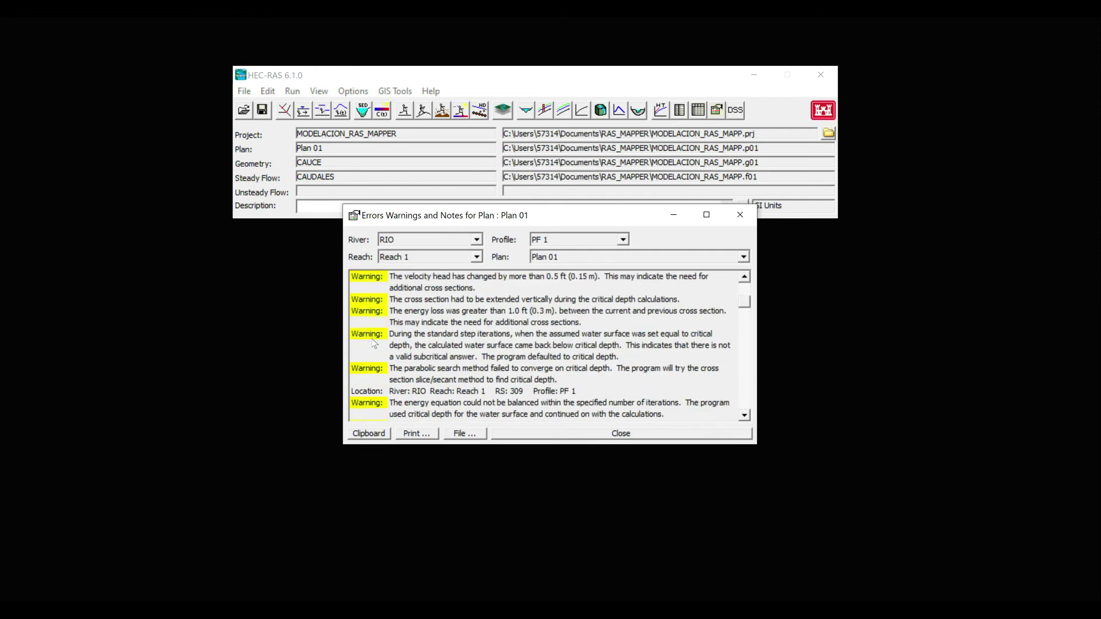
pyautogui.scroll(-15, 389, 376)
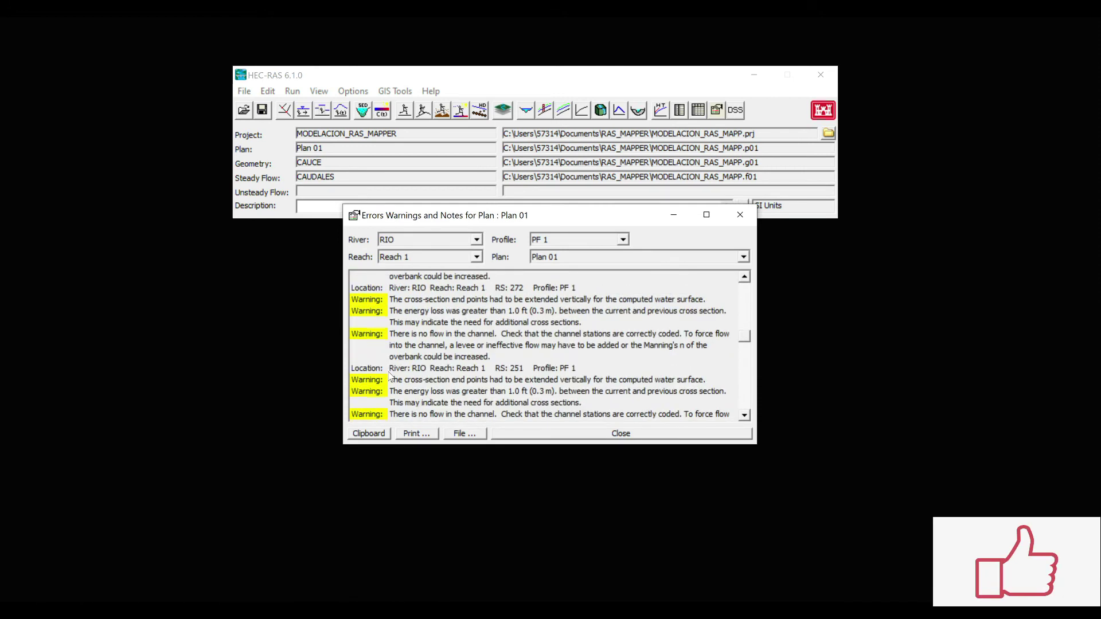
pyautogui.scroll(-8, 387, 347)
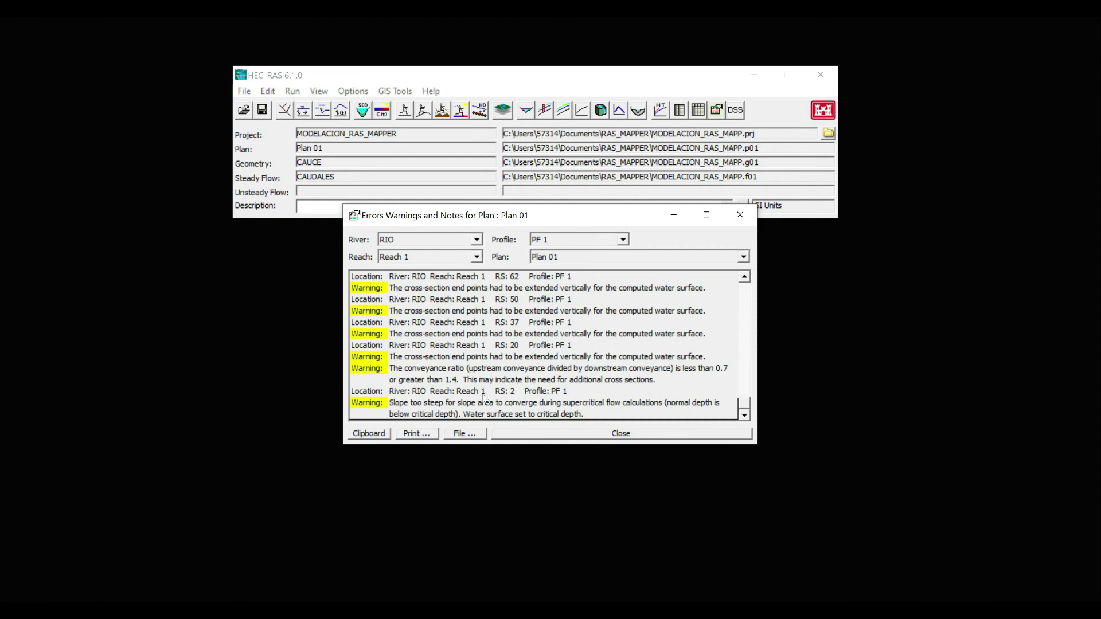
pyautogui.scroll(6, 548, 394)
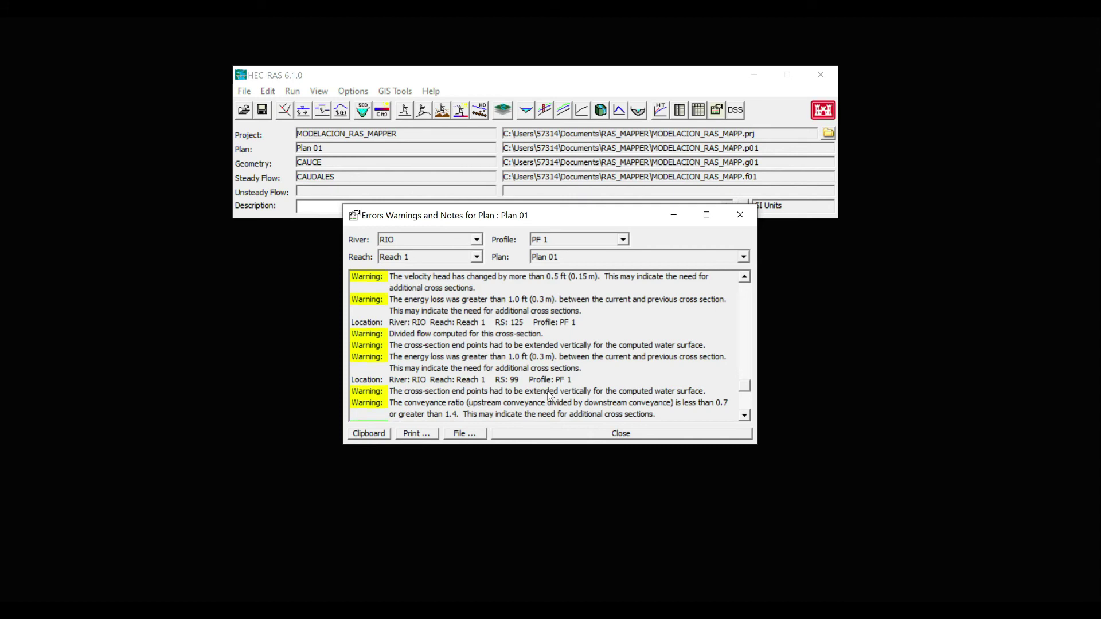
pyautogui.scroll(6, 542, 328)
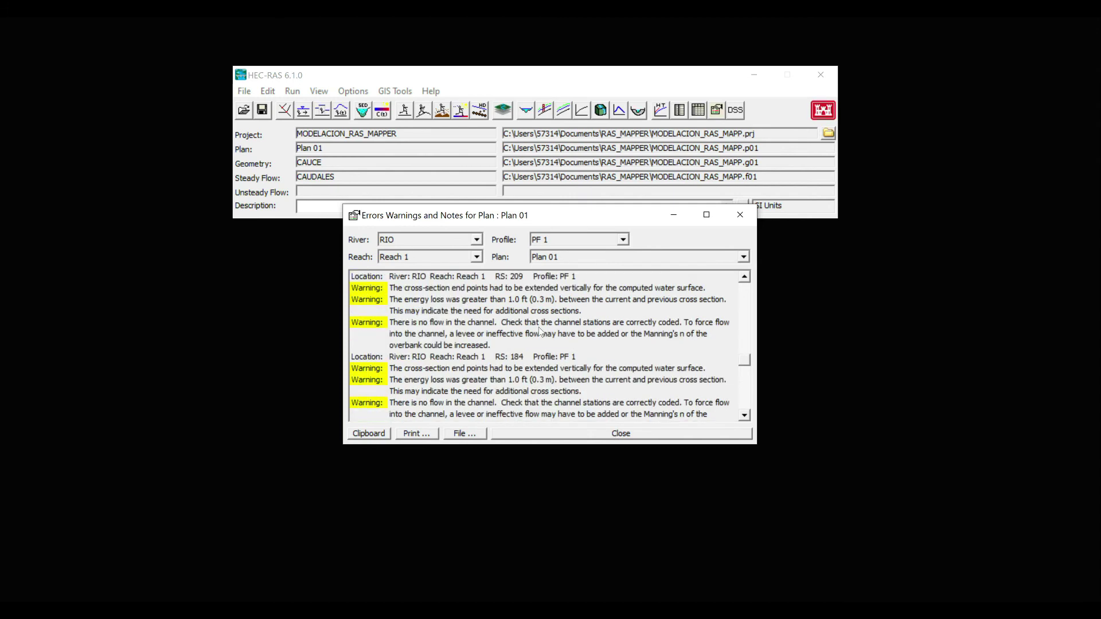
pyautogui.click(740, 215)
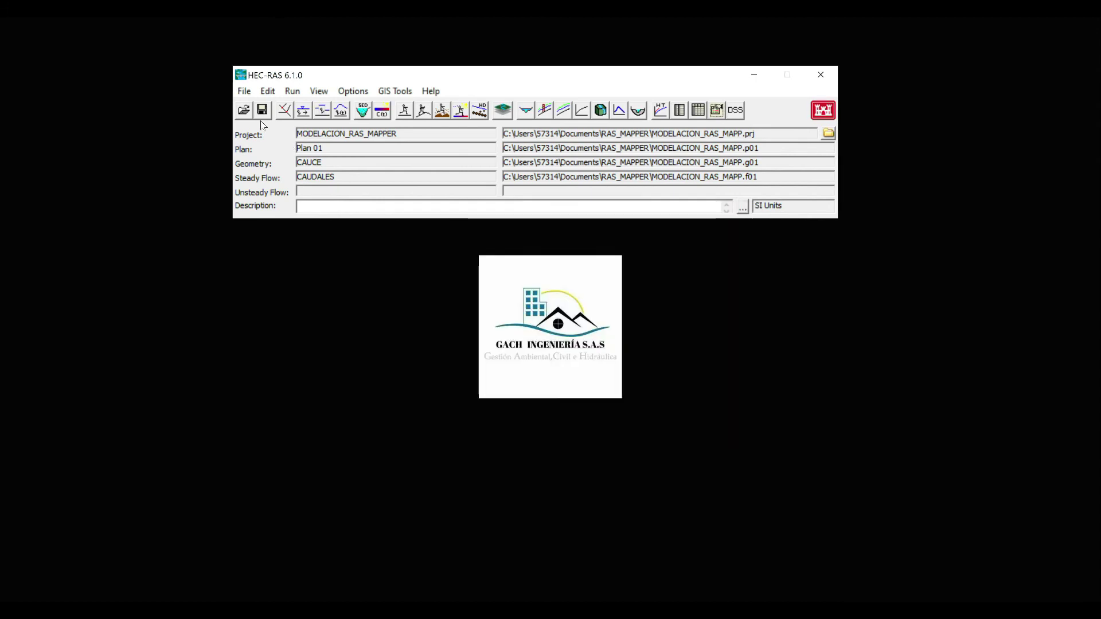
# - Interpolate cross sections within Reach 1 of the CAUCE geometry for all river stations, with a maximum distance of 0.5 between sections
pyautogui.click(284, 110)
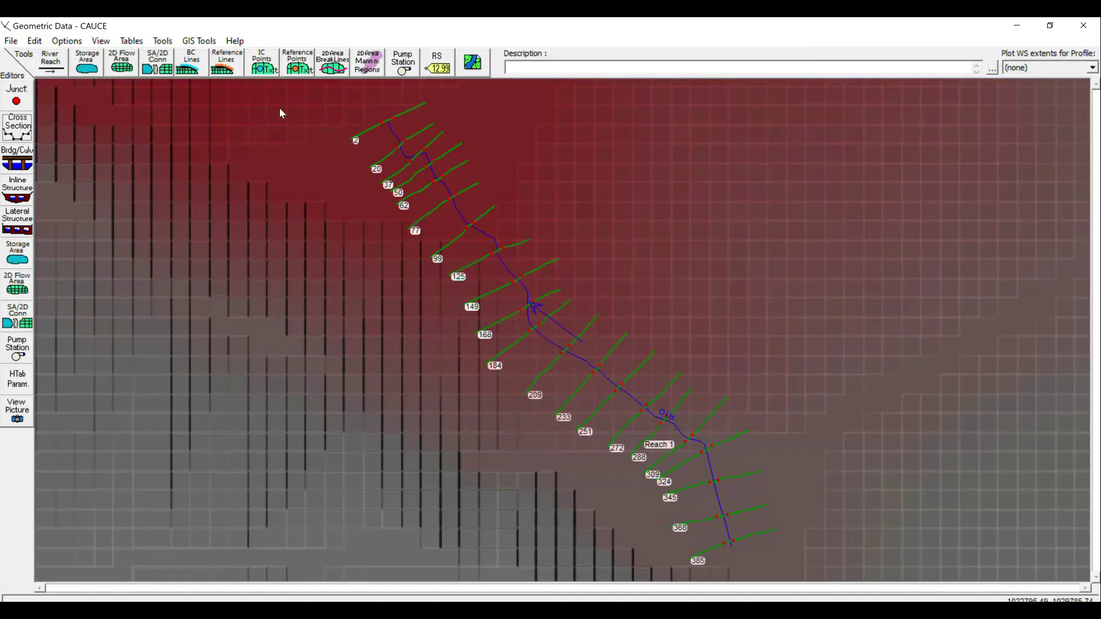
pyautogui.click(162, 42)
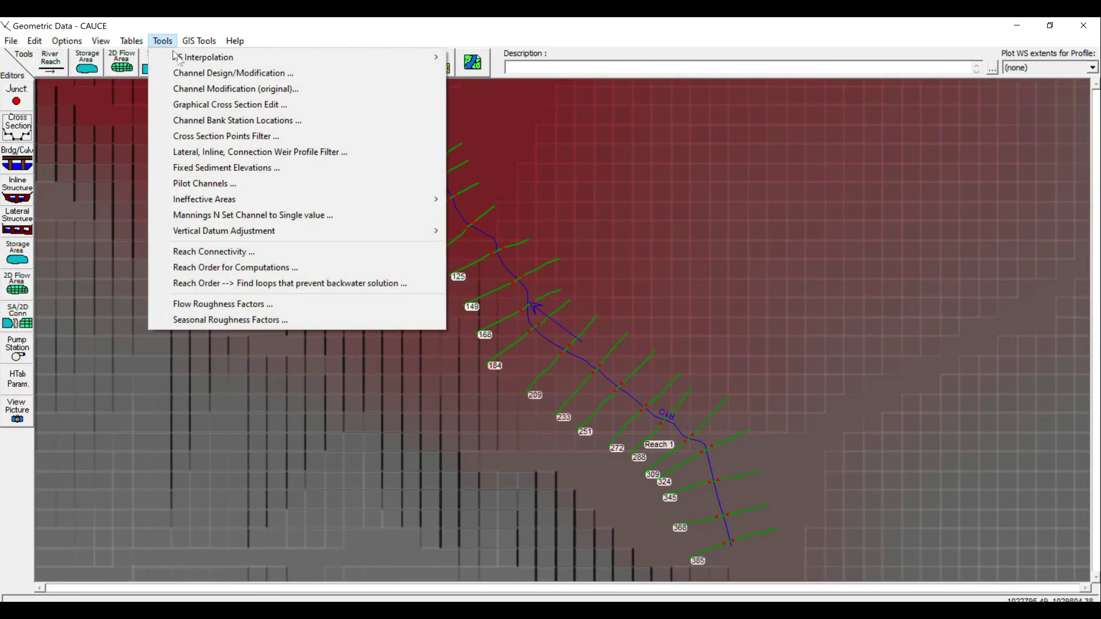
pyautogui.moveTo(371, 63)
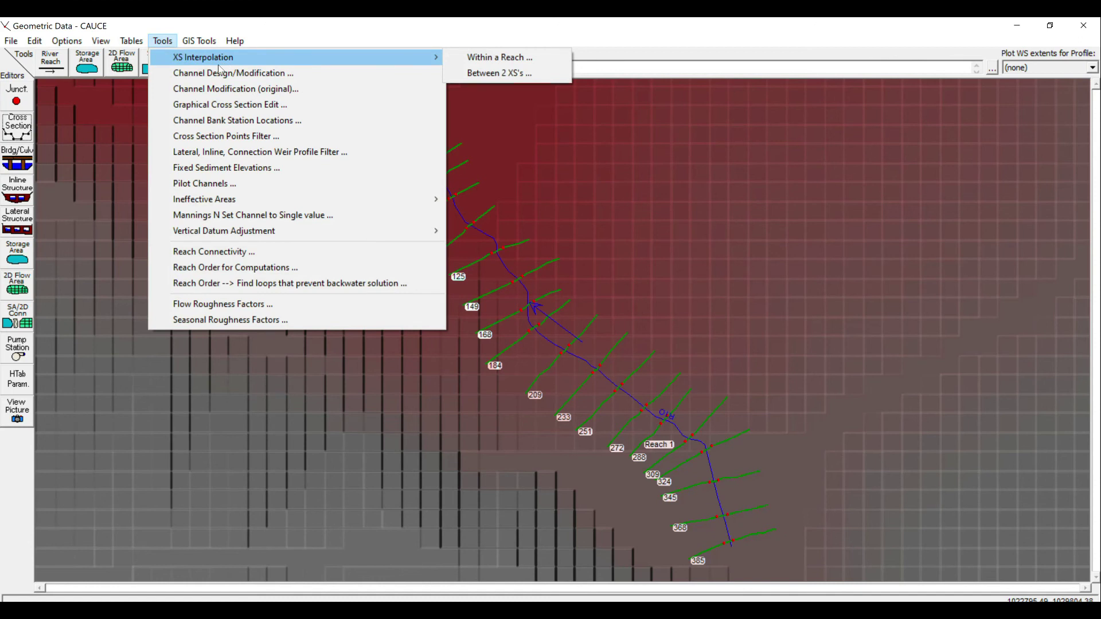
pyautogui.click(498, 58)
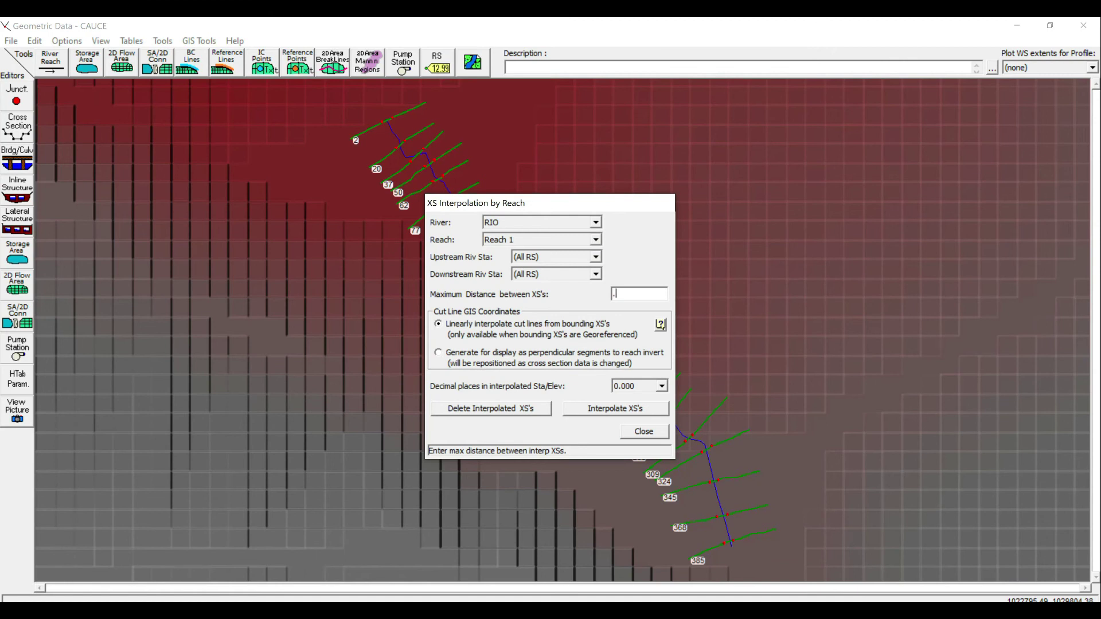
pyautogui.click(584, 410)
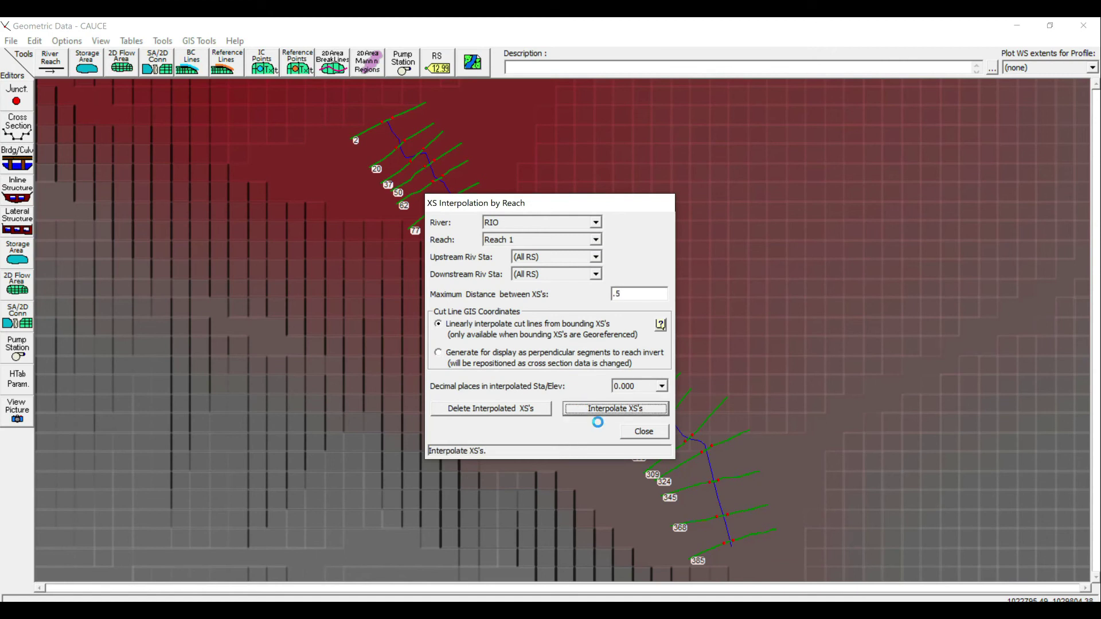
pyautogui.click(636, 433)
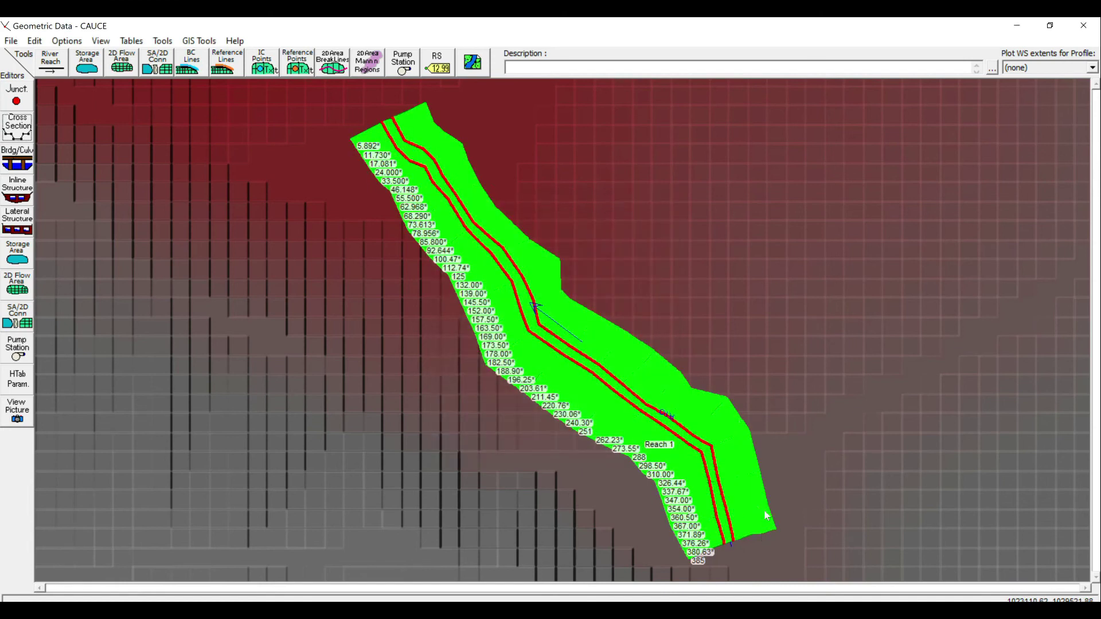
# - Save the CAUCE geometry data and close the geometry editor
pyautogui.click(11, 40)
pyautogui.click(53, 89)
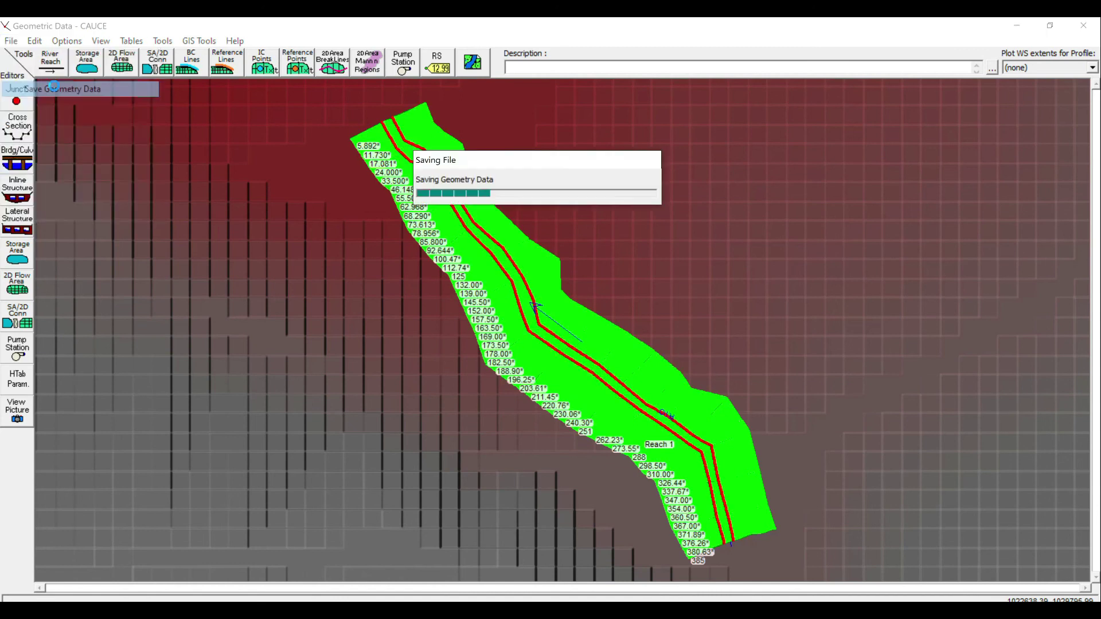
pyautogui.click(1083, 25)
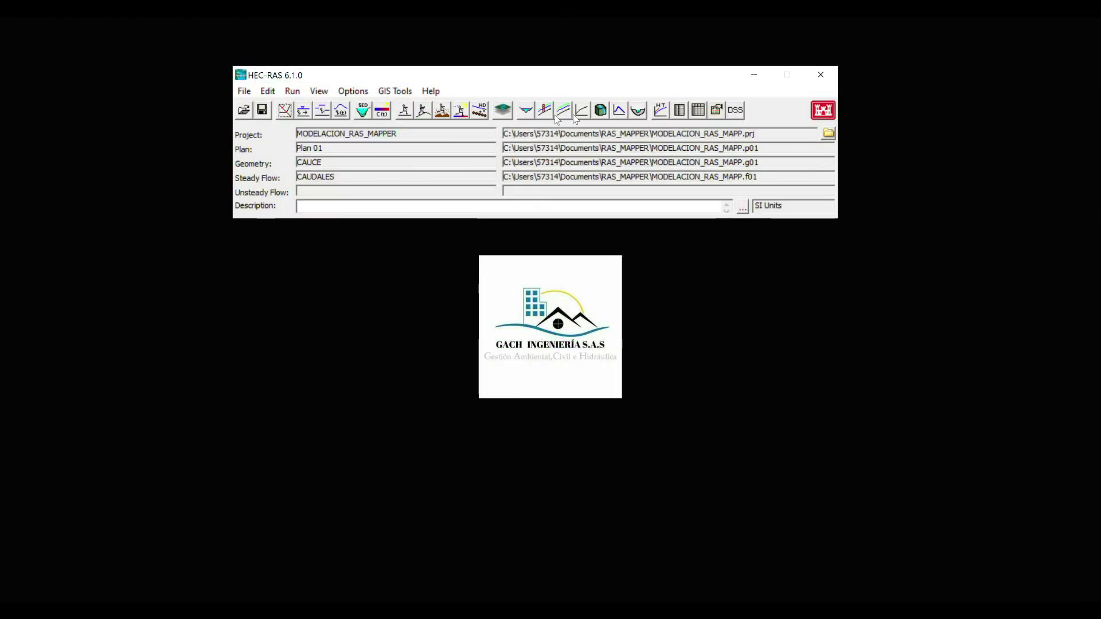
# - Recompute the Mixed-regime steady flow analysis of Plan 01, run it again with Floodplain Mapping enabled, and close the computation reports
pyautogui.click(402, 111)
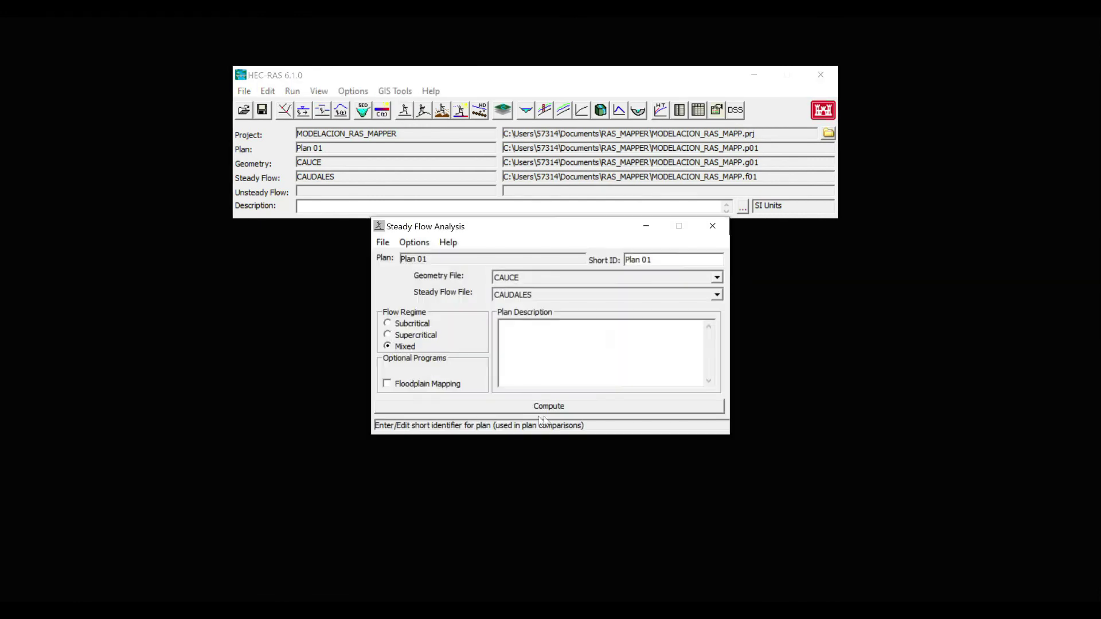
pyautogui.press('Return')
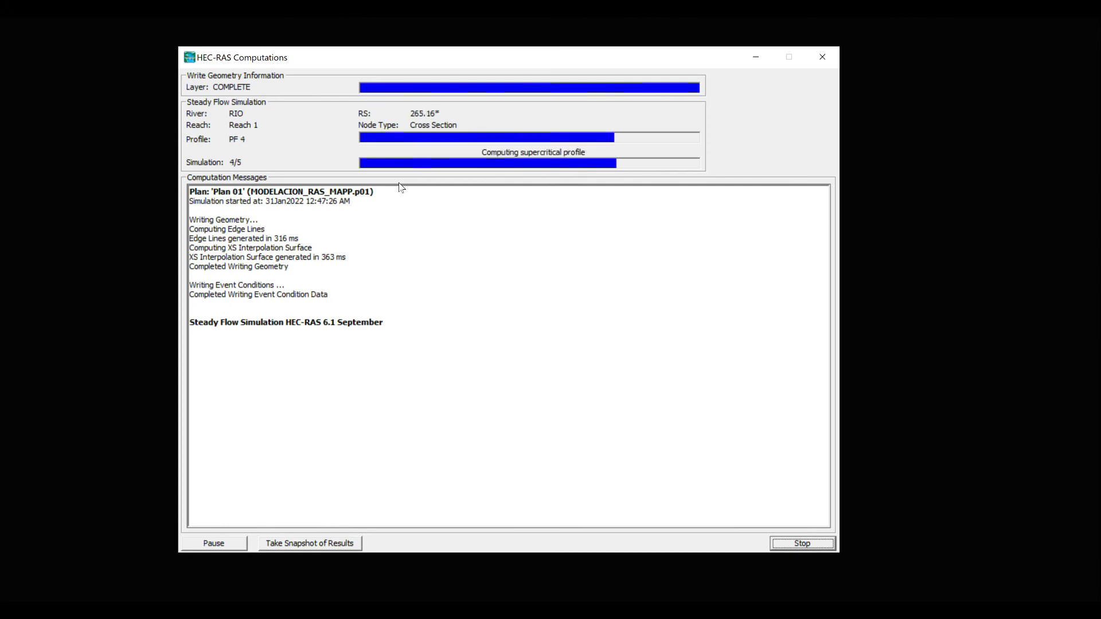
pyautogui.click(831, 60)
pyautogui.click(429, 389)
pyautogui.click(521, 405)
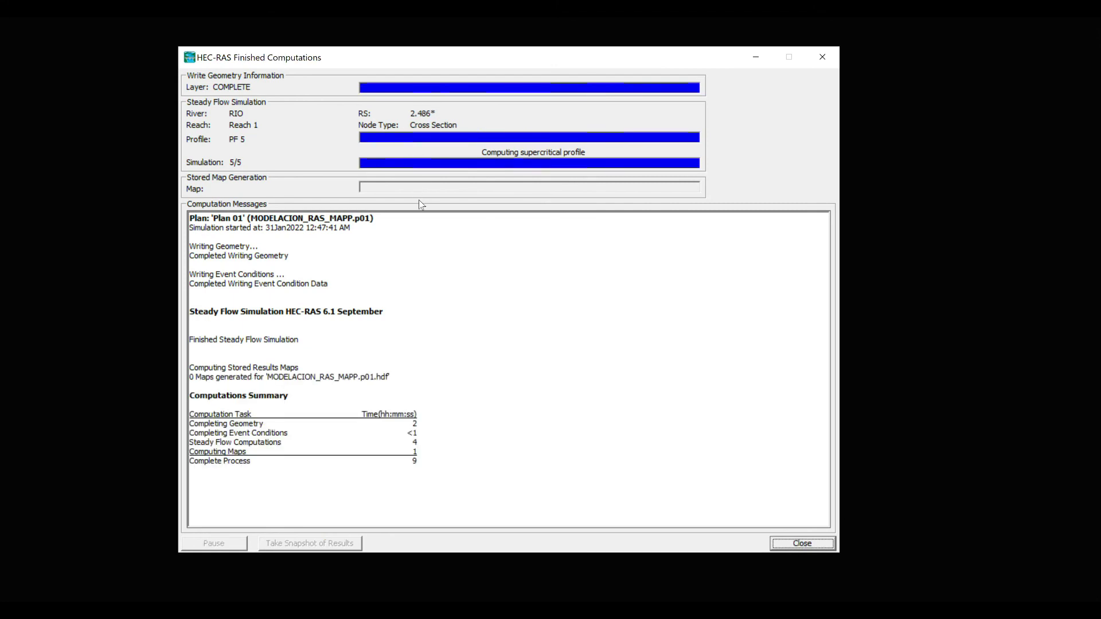
pyautogui.click(796, 545)
# - Open RAS Mapper and hide the Cross Sections layer of the CAUCE geometry
pyautogui.click(502, 108)
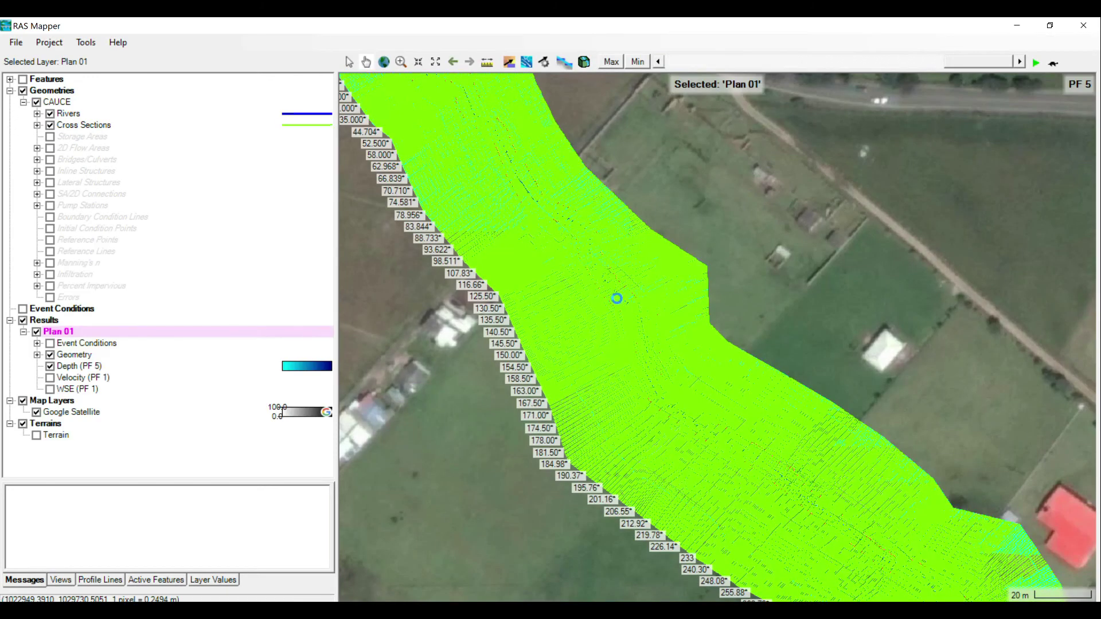
pyautogui.scroll(-2, 685, 360)
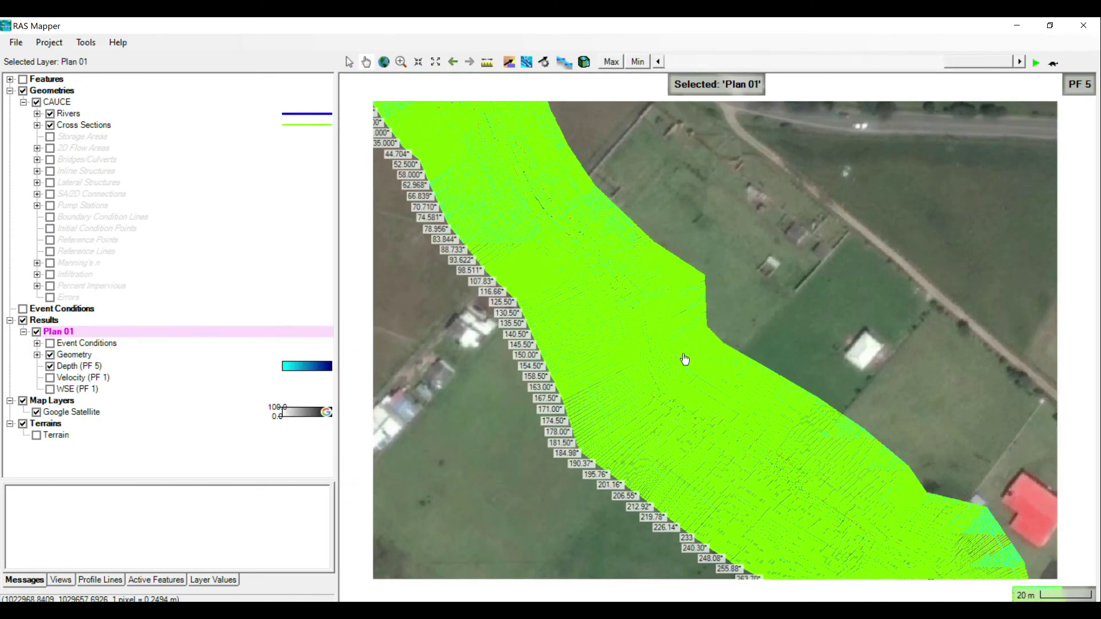
pyautogui.click(36, 125)
pyautogui.click(50, 125)
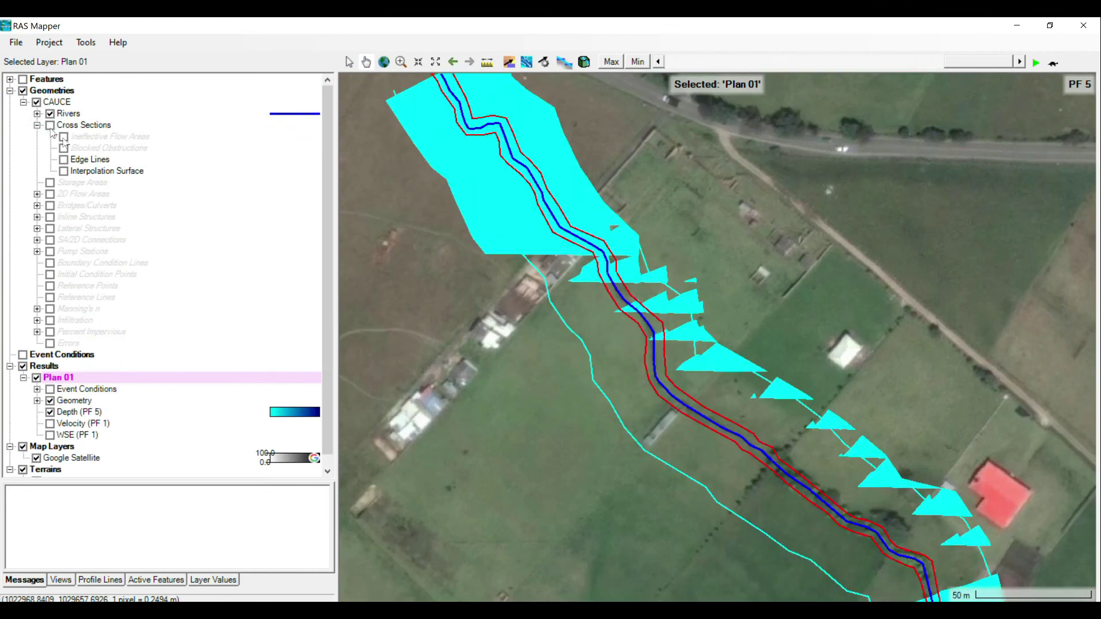
# - Hide the Plan 01 Depth layer, turn on the Wind Layer under its Event Conditions, and show Depth again
pyautogui.scroll(-1, 61, 450)
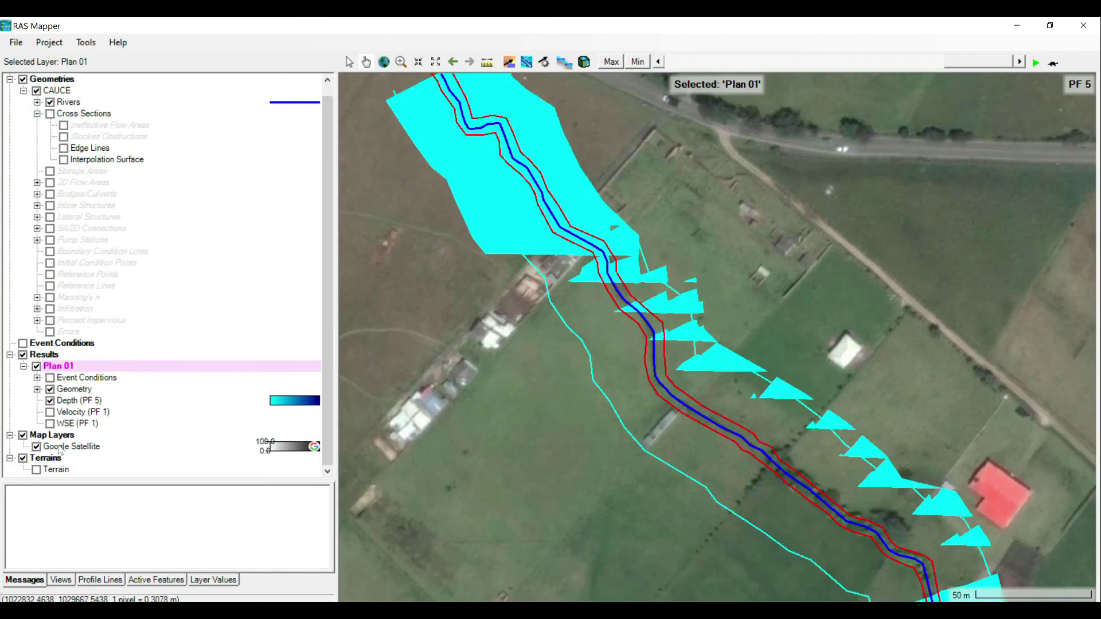
pyautogui.click(51, 401)
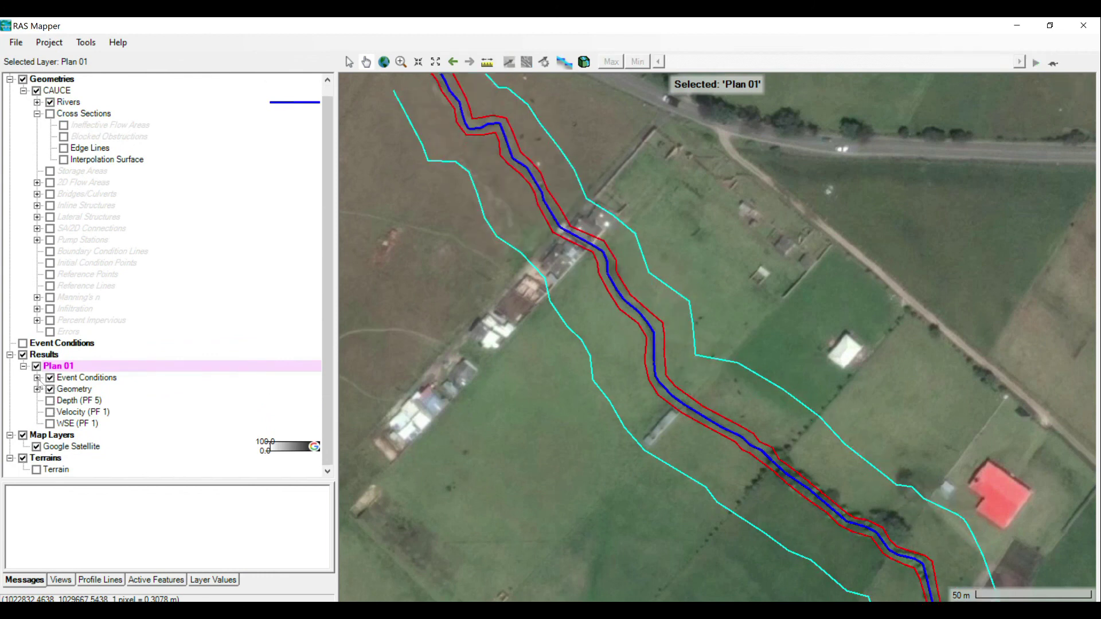
pyautogui.click(37, 377)
pyautogui.click(63, 389)
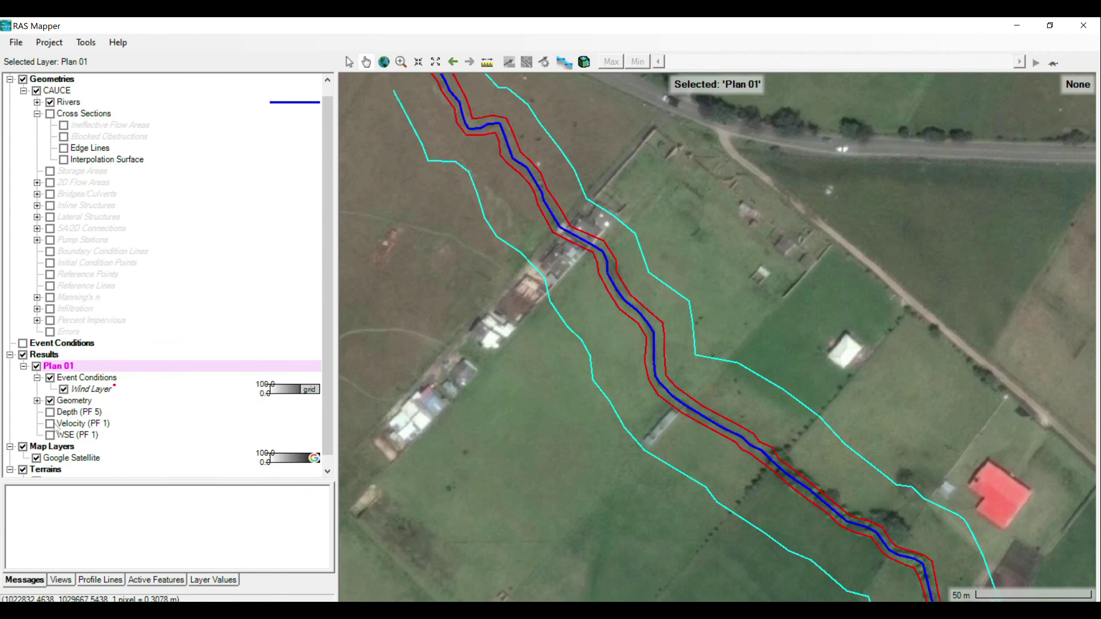
pyautogui.click(51, 412)
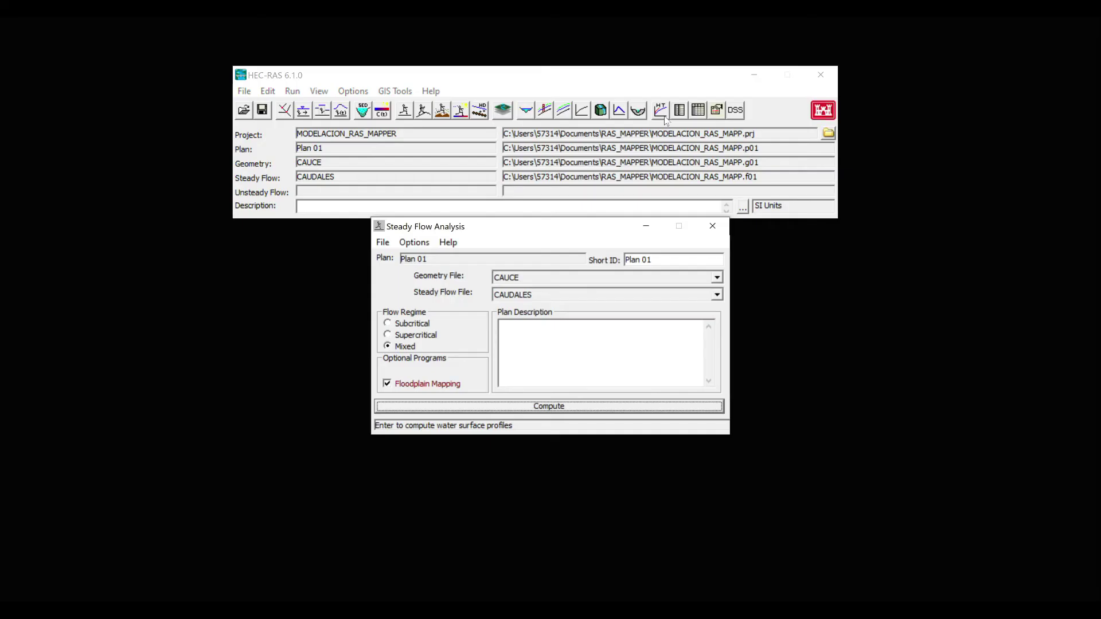
# - Examine the PF 1 water surface profile plot of Reach 1 in a maximized window and close it
pyautogui.click(542, 113)
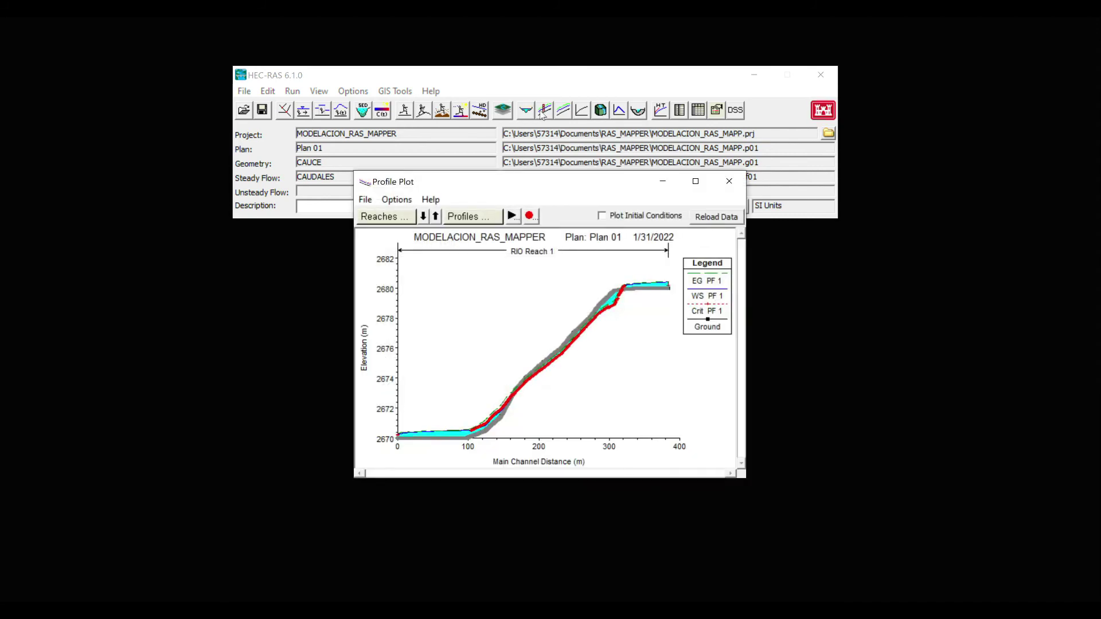
pyautogui.click(695, 181)
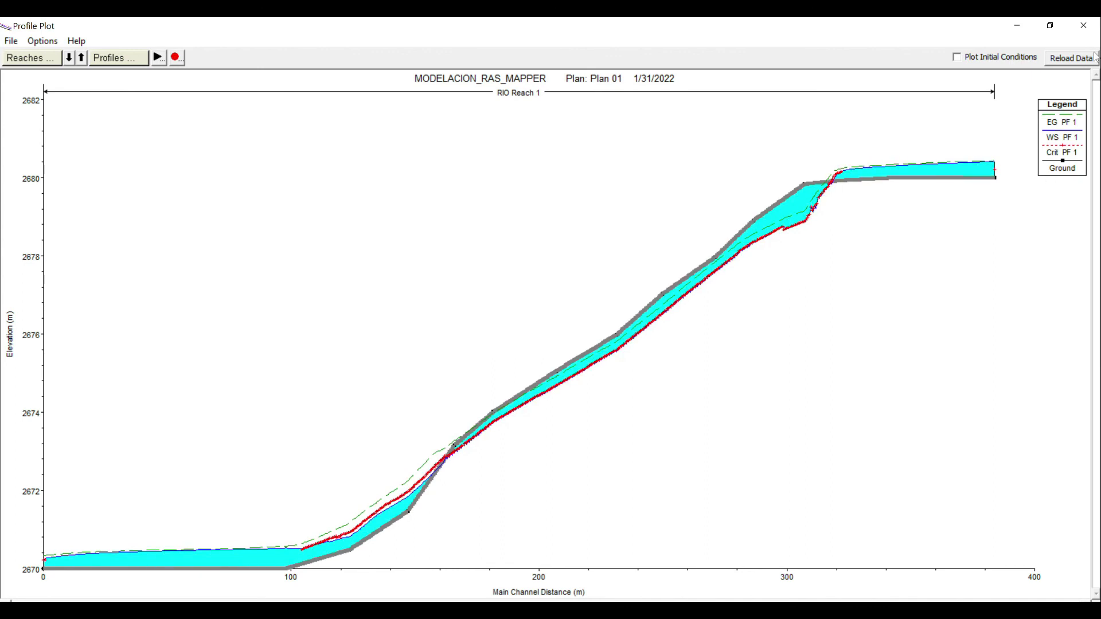
pyautogui.click(1076, 33)
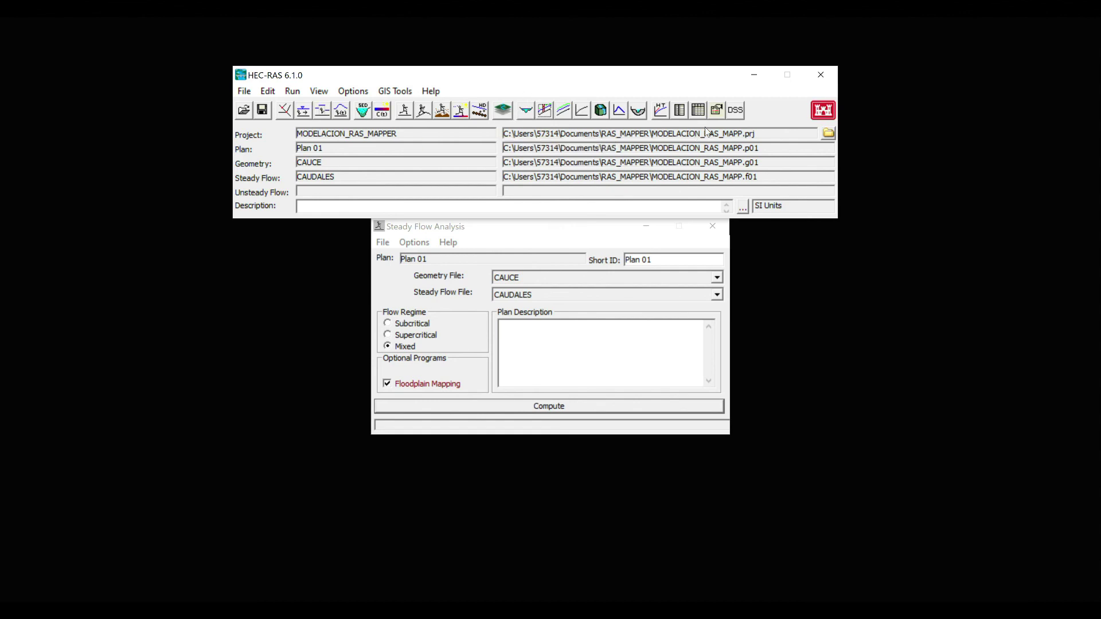
# - Open the Profile Output Table for Plan 01 maximized and exclude the interpolated cross sections from it
pyautogui.click(697, 109)
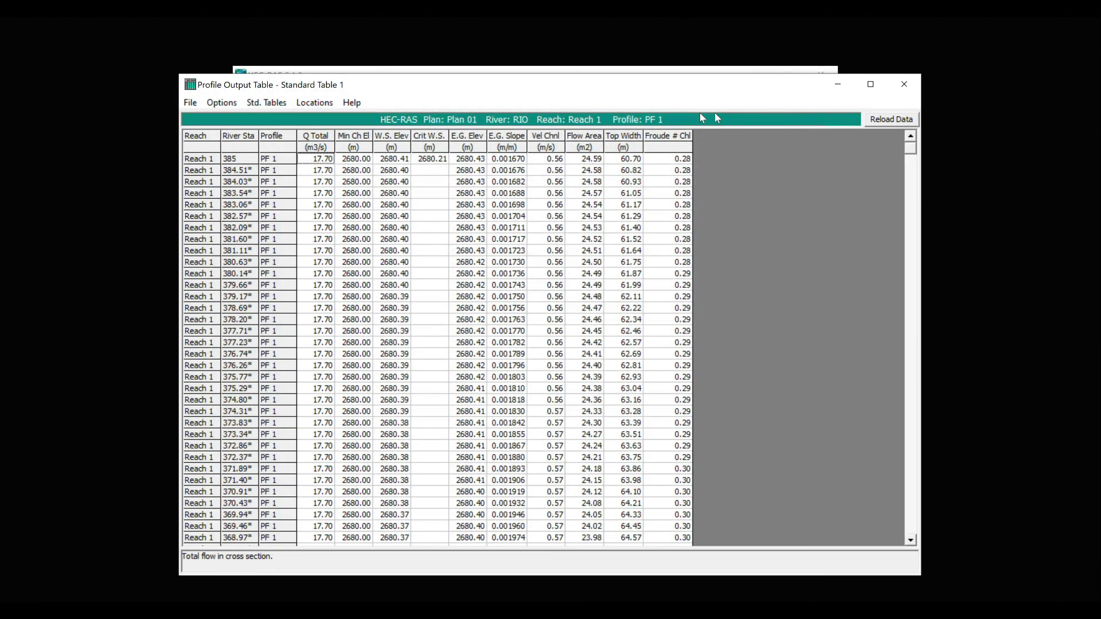
pyautogui.click(868, 85)
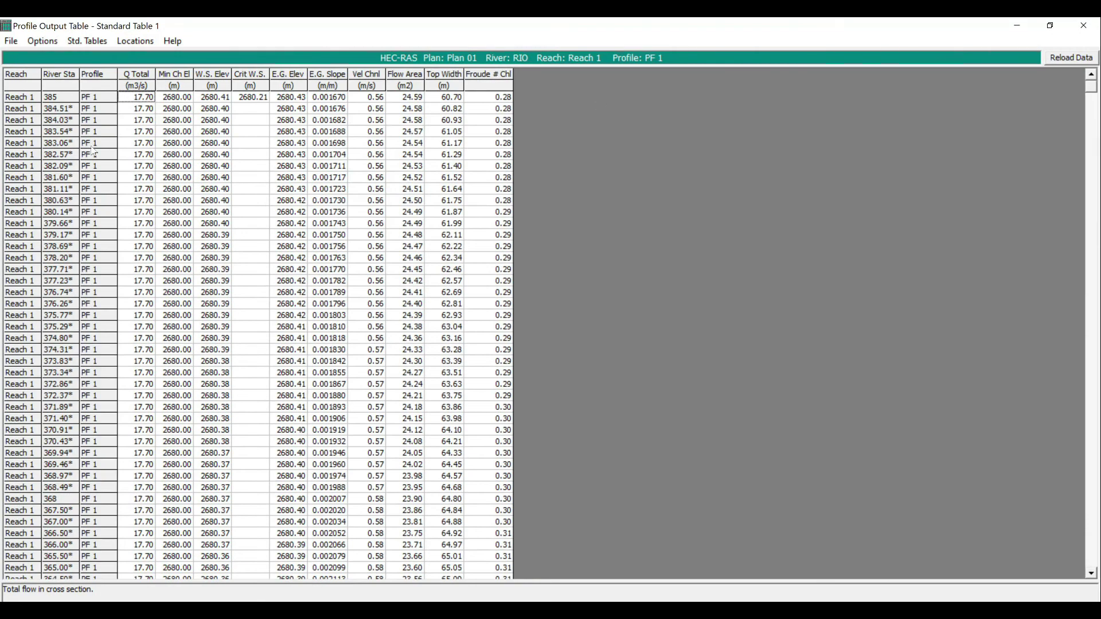
pyautogui.click(42, 40)
pyautogui.click(53, 115)
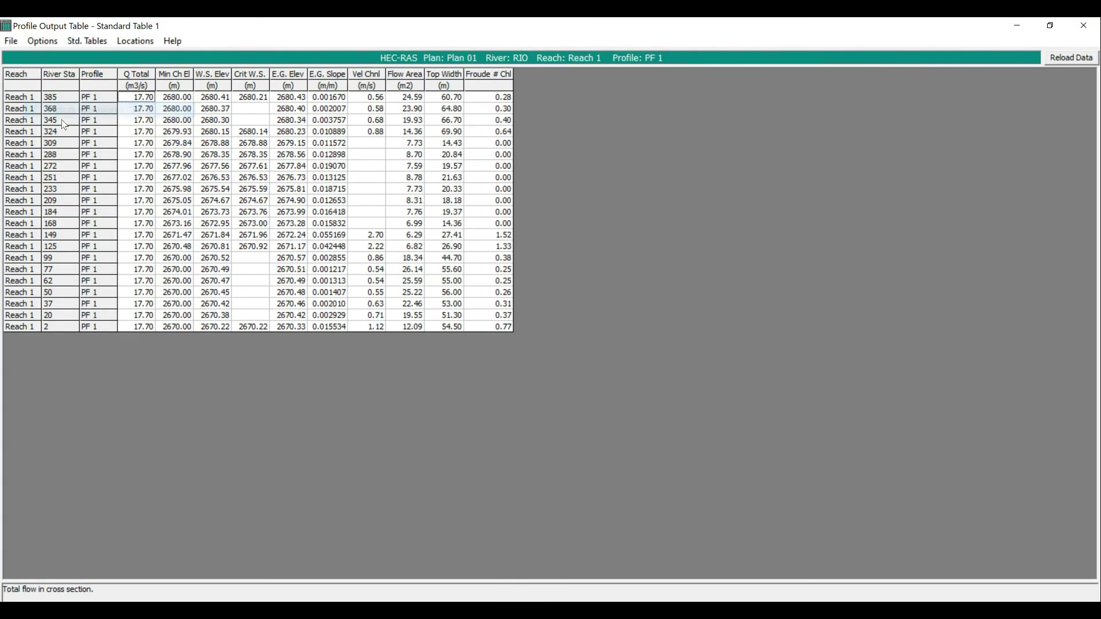